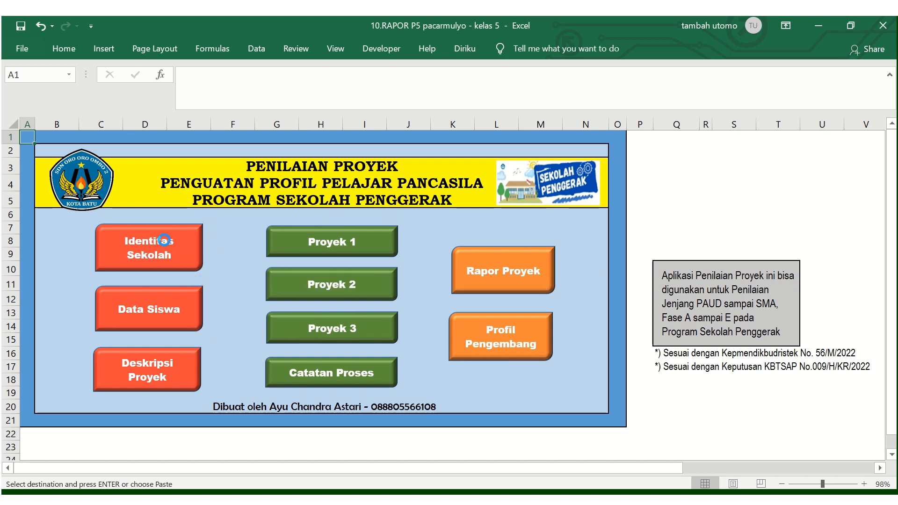
Review the Identitas Sekolah sheet, inspecting the Kelas and Fase entries, and return to the main menu sheet.
click(170, 240)
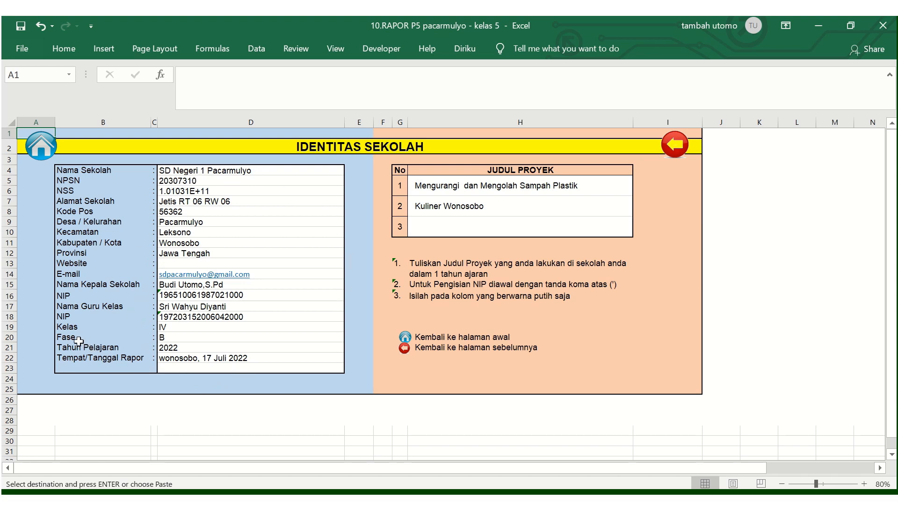
click(178, 327)
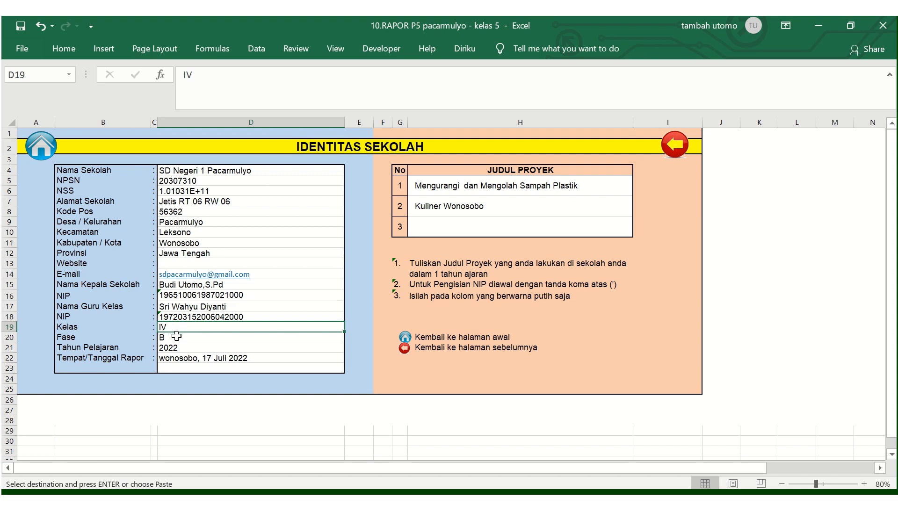
click(178, 336)
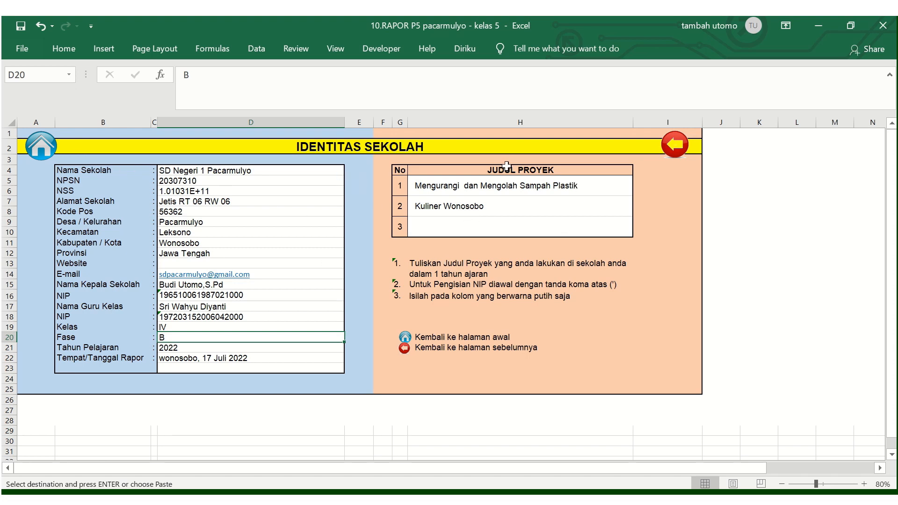
click(39, 149)
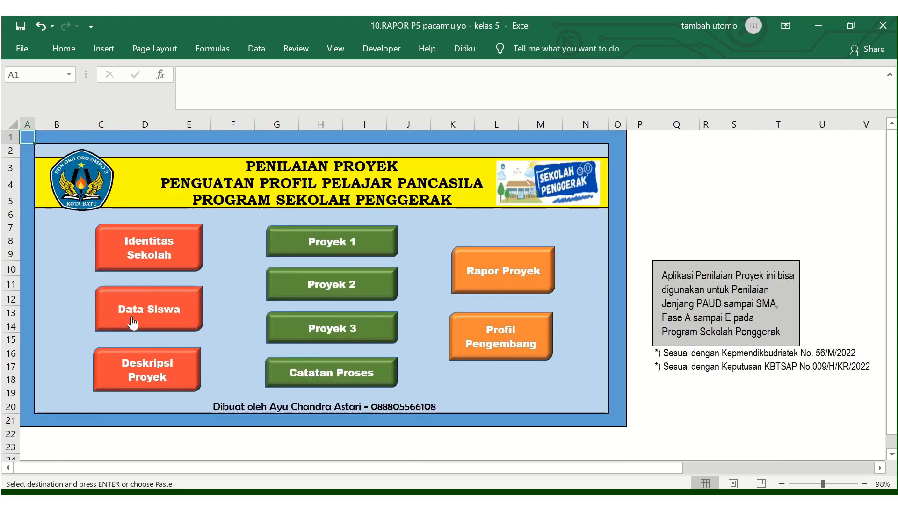
Look through the student list on the Data Siswa sheet and return to the main menu sheet.
click(140, 316)
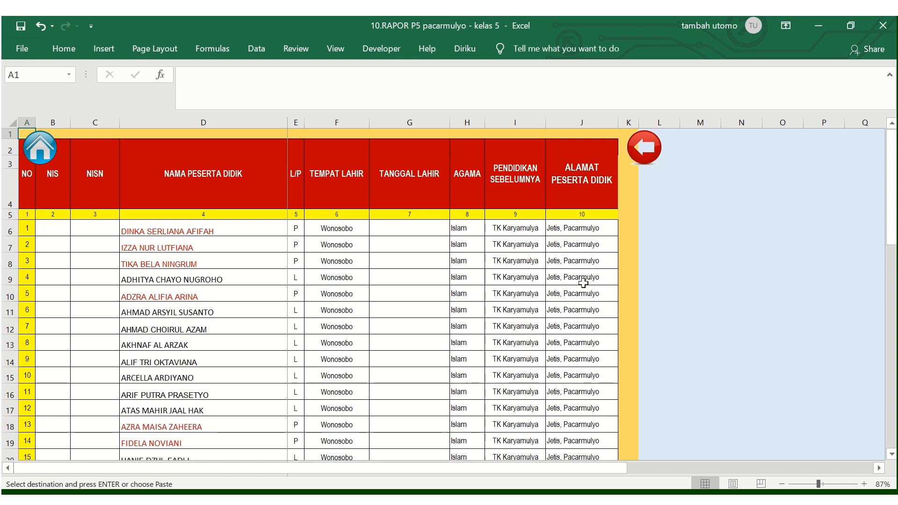
scroll(300, 322, down, 3)
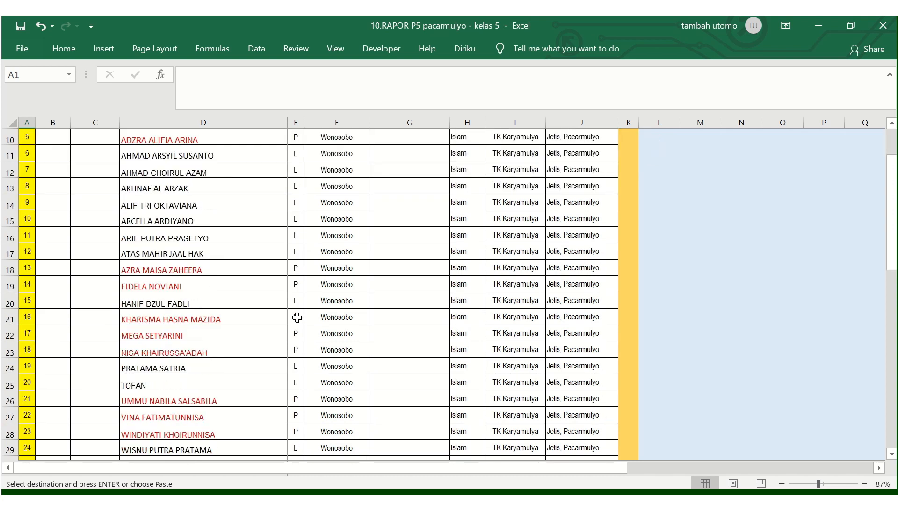
scroll(297, 318, up, 4)
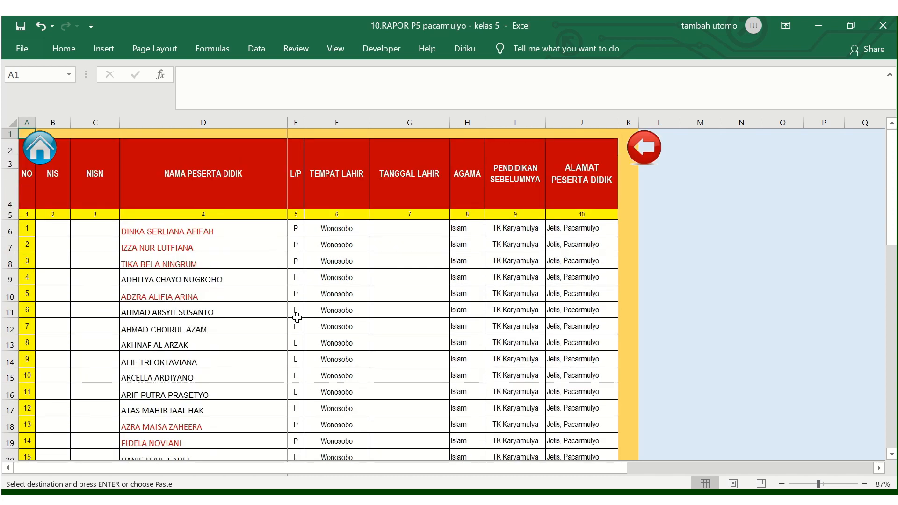
click(40, 148)
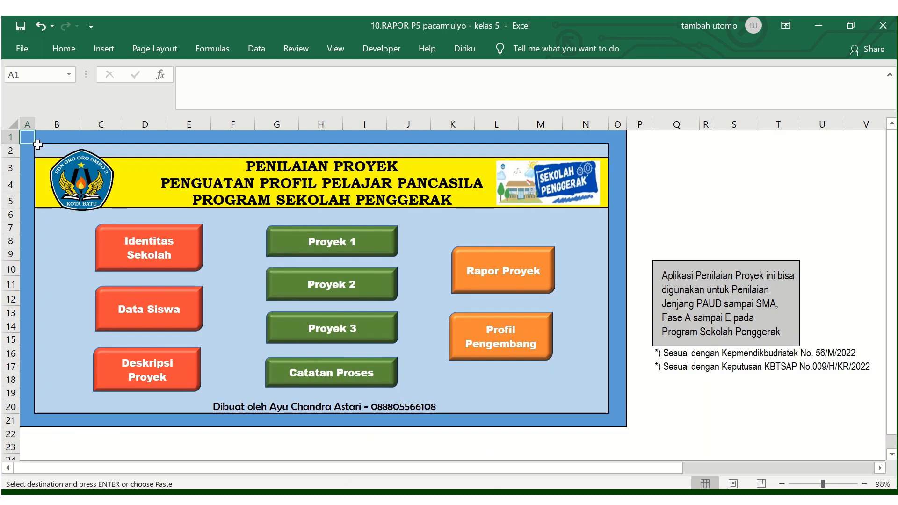
Review the descriptions of Proyek 1 and Proyek 2 on the Deskripsi Proyek sheet and return to the main menu sheet.
click(140, 364)
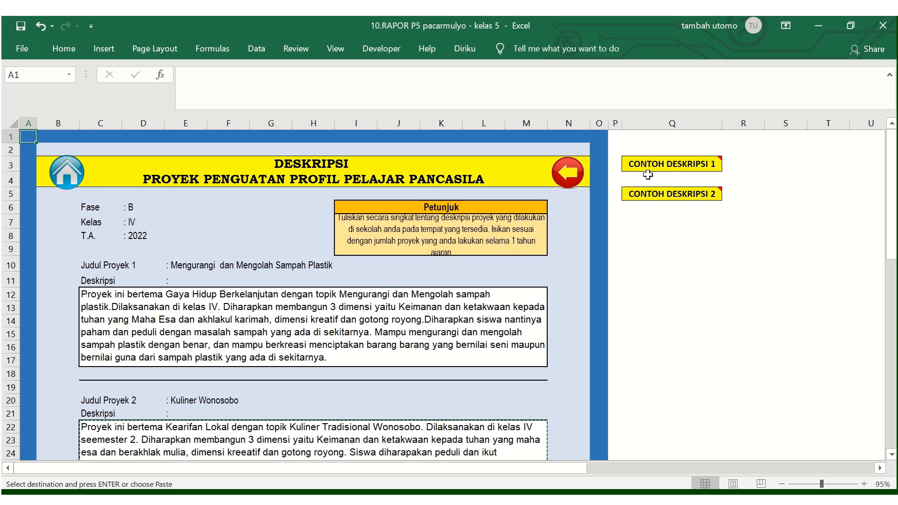
mouse_move(670, 164)
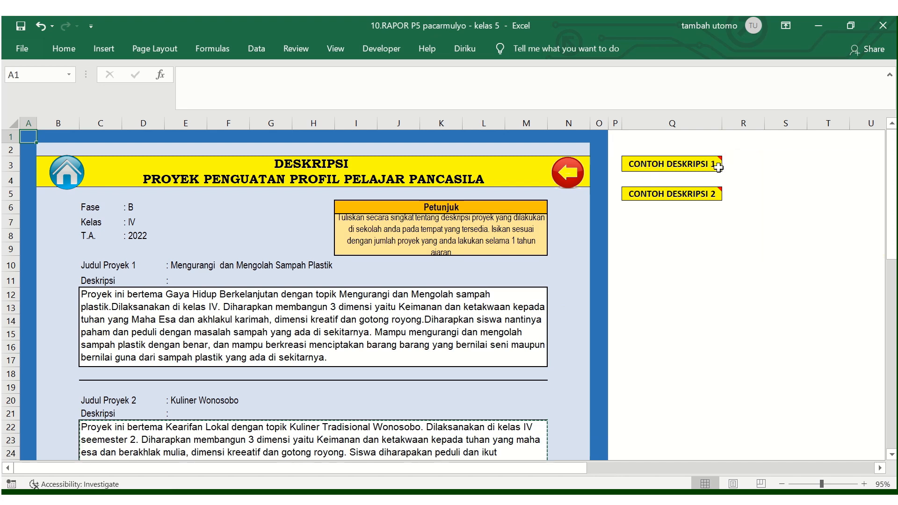
mouse_move(714, 164)
scroll(152, 281, down, 1)
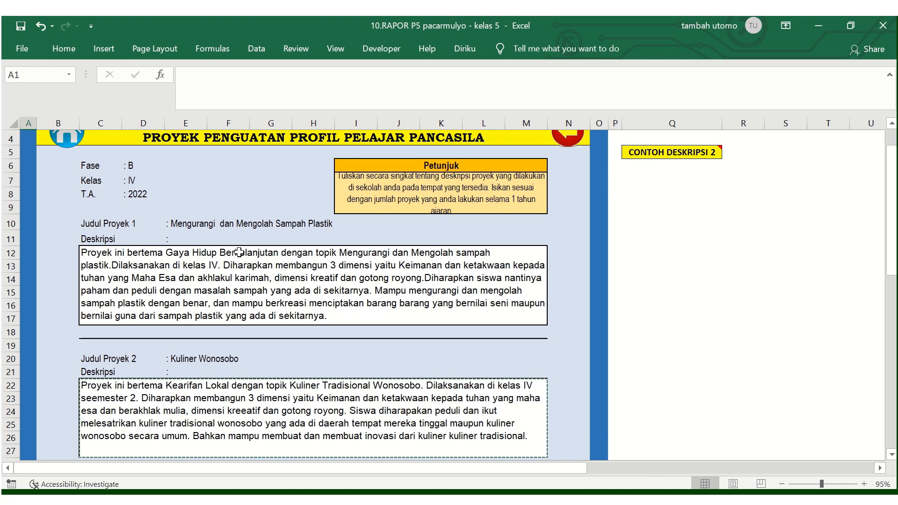
scroll(239, 252, down, 1)
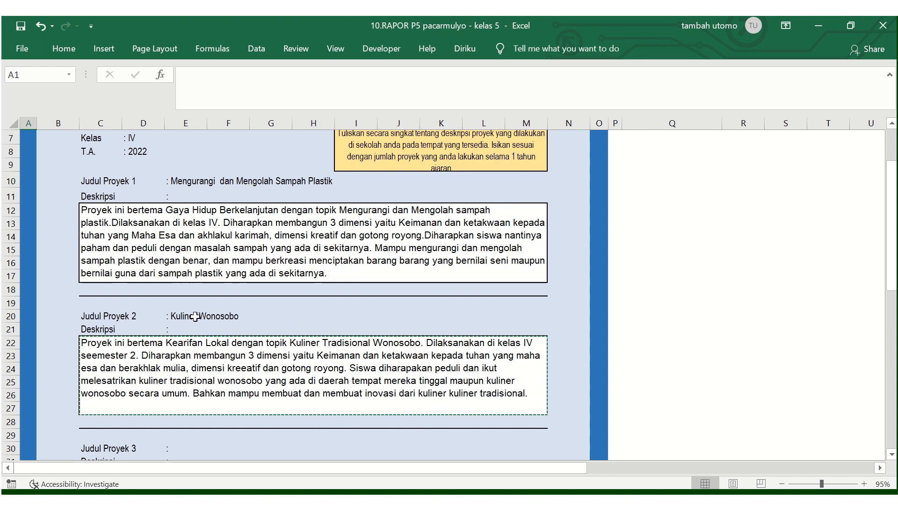
scroll(395, 351, up, 2)
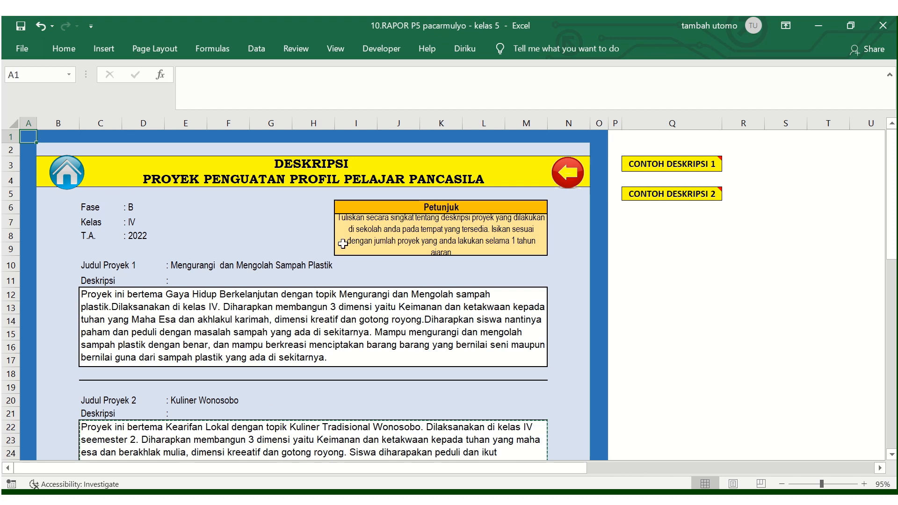
click(75, 167)
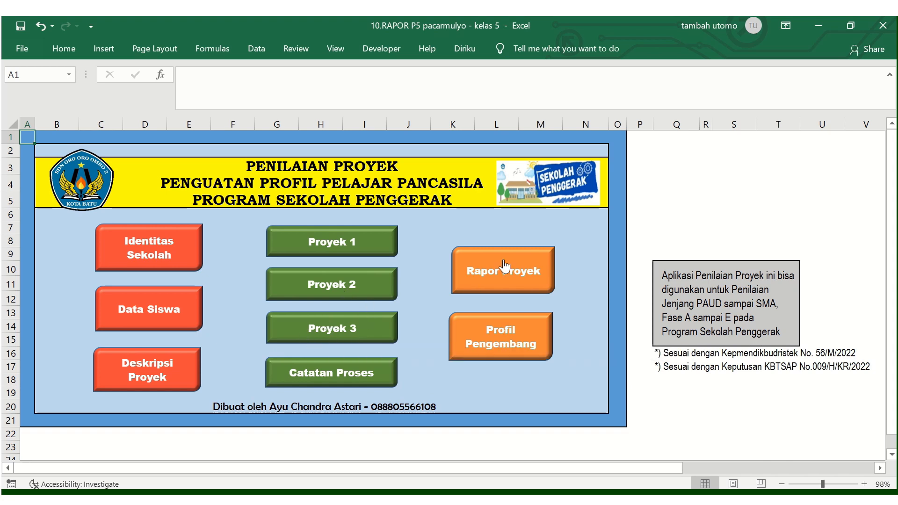
Open the Proyek 2 data input sheet and compare it with the Alur Perkembangan Dimensi slide in PowerPoint, returning to Excel.
click(362, 287)
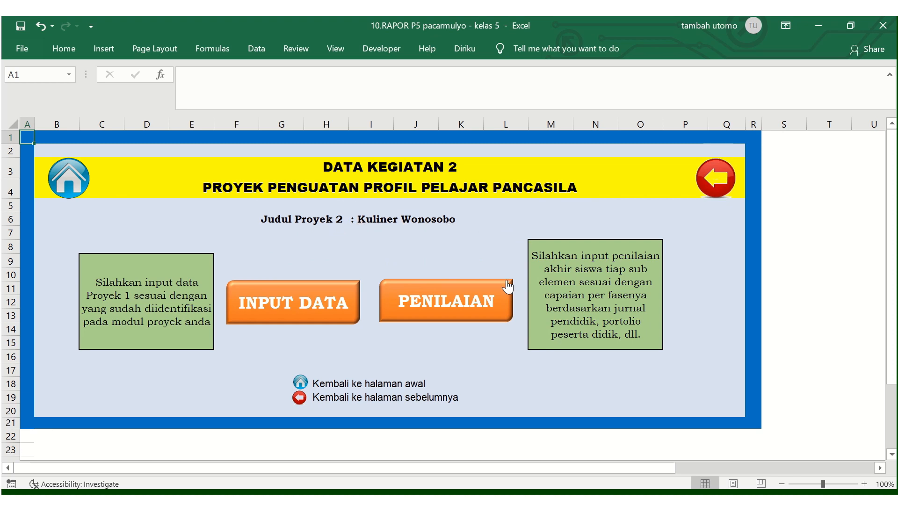
click(316, 308)
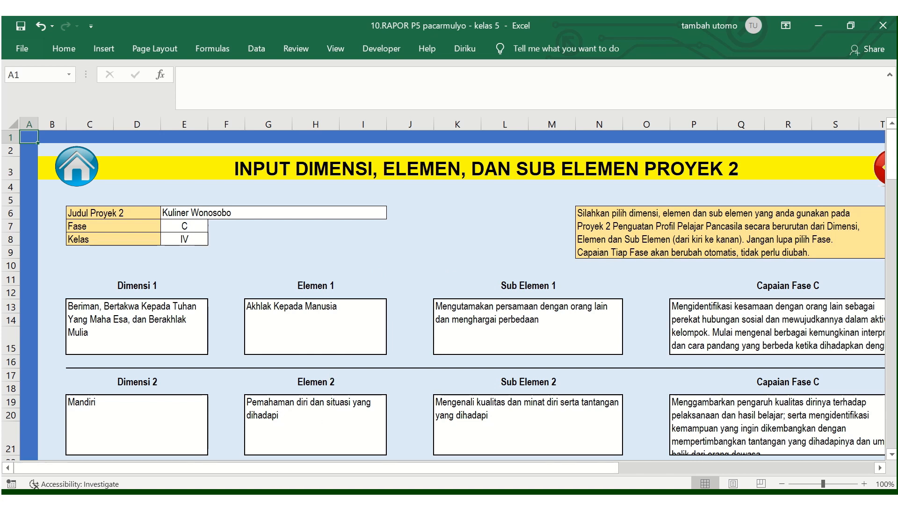
click(264, 499)
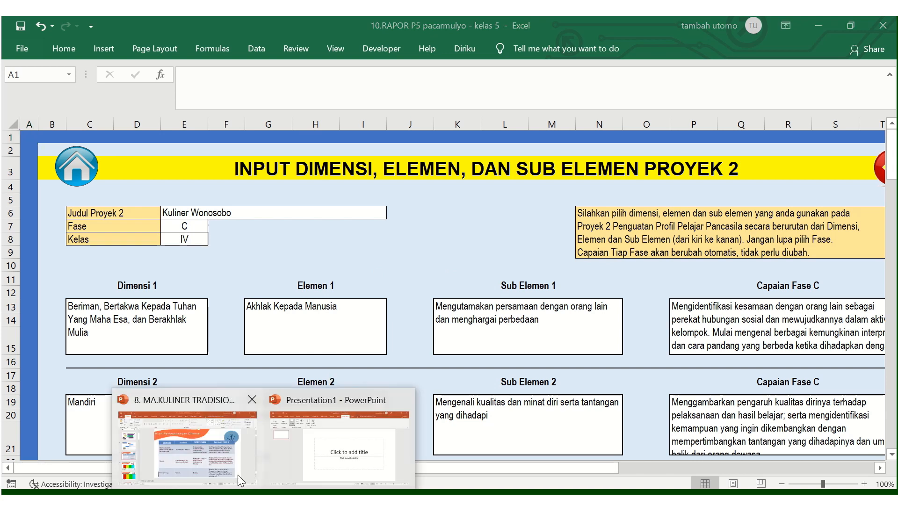
click(204, 459)
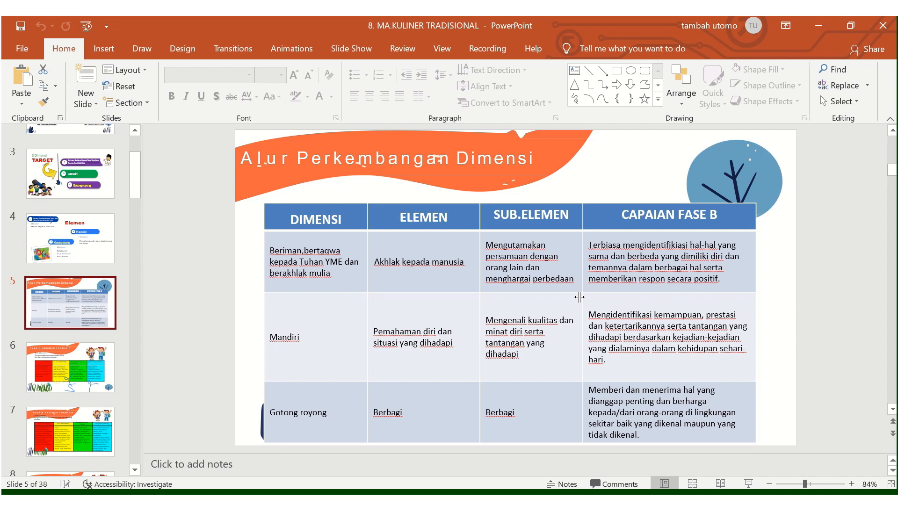
mouse_move(202, 488)
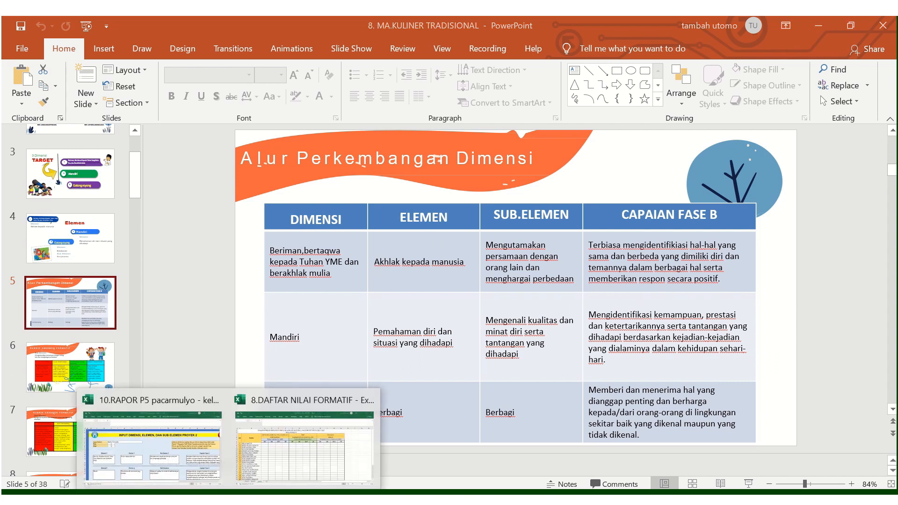
click(190, 466)
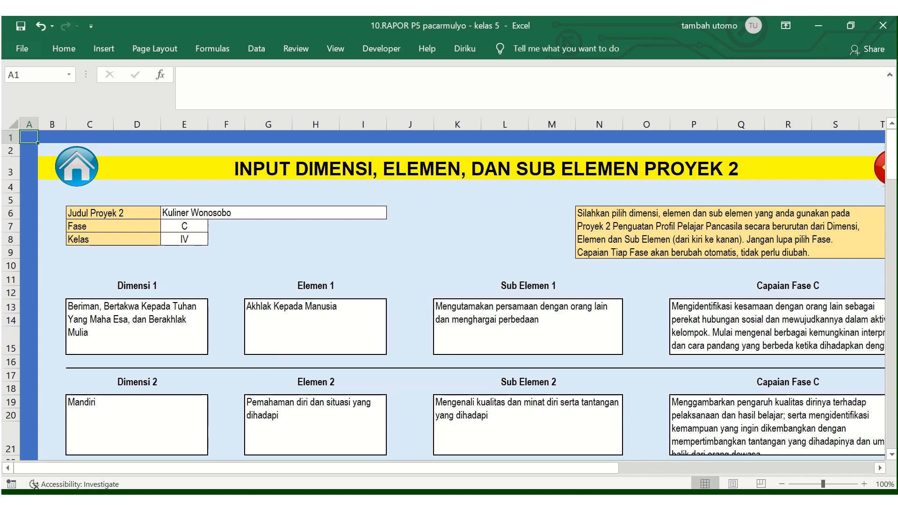
Check the first dimension's element on the PowerPoint slide and set Elemen 1 to Akhlak Kepada Manusia in the Excel sheet.
mouse_move(205, 486)
click(187, 465)
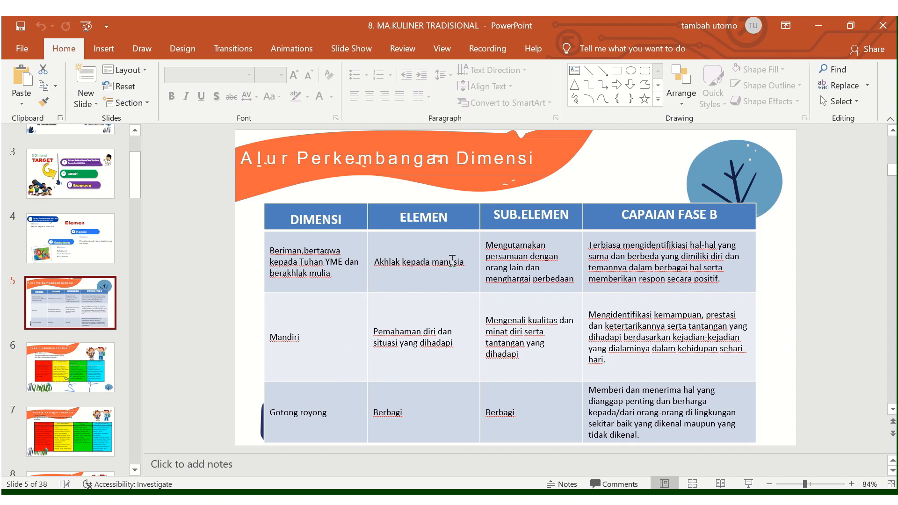
mouse_move(187, 489)
click(187, 467)
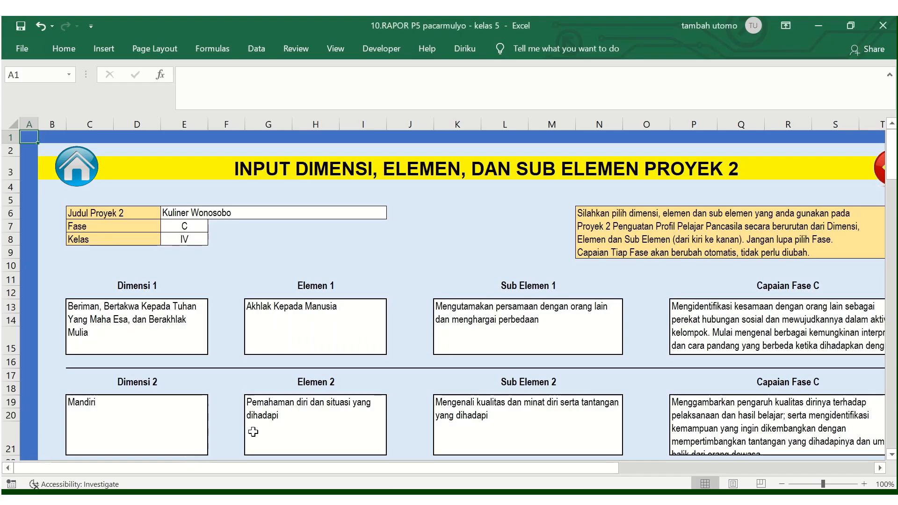
click(356, 314)
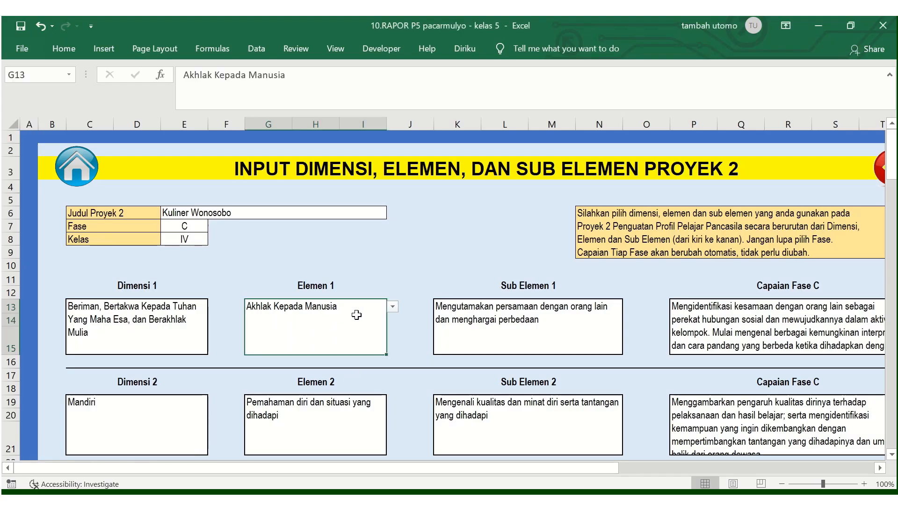
click(392, 307)
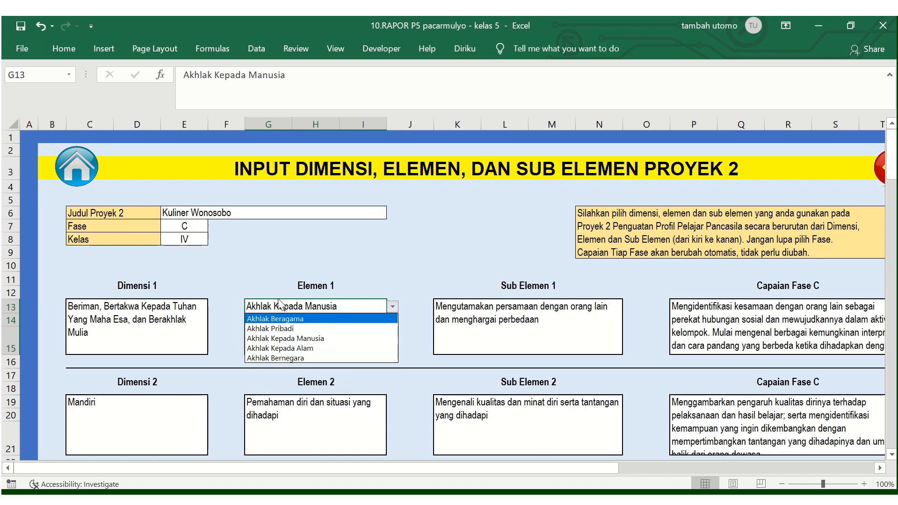
click(281, 339)
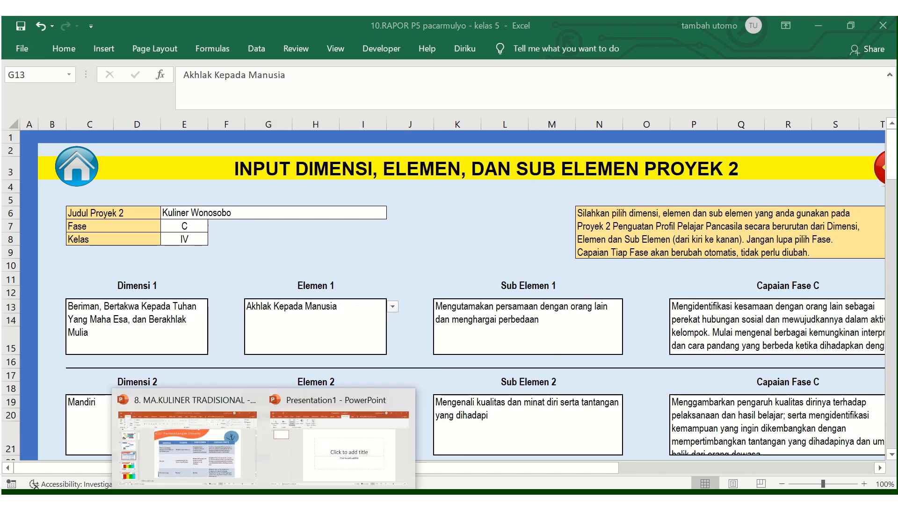
Consult the PowerPoint slide and set Sub Elemen 1 in Excel to "Mengutamakan persamaan dengan orang lain dan menghargai perbedaan".
click(216, 456)
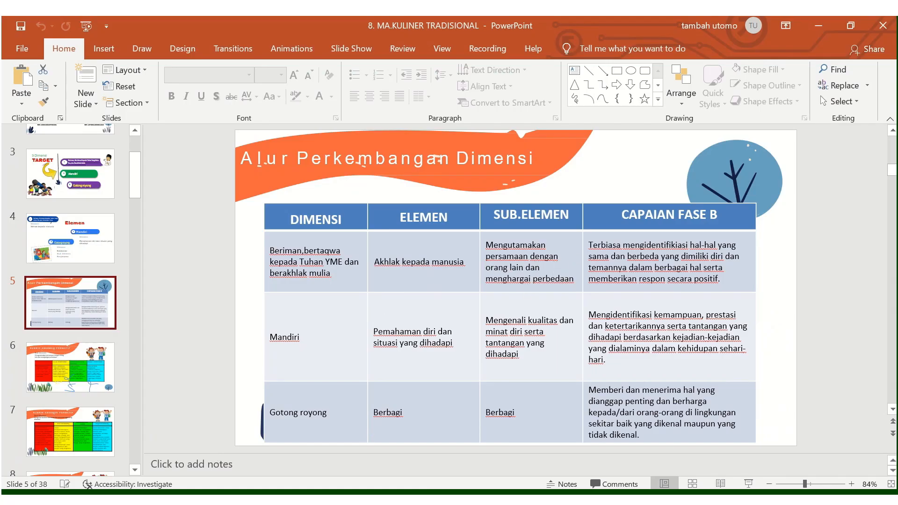
click(216, 398)
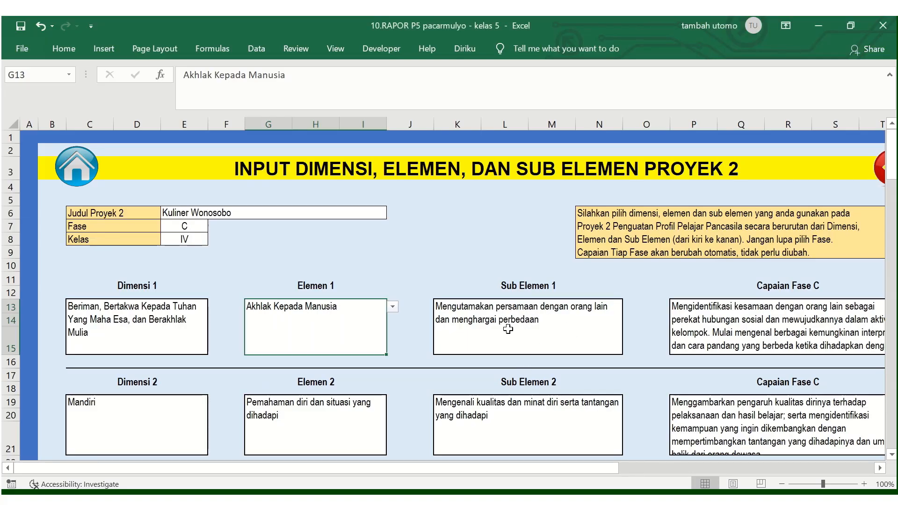
click(603, 322)
click(629, 306)
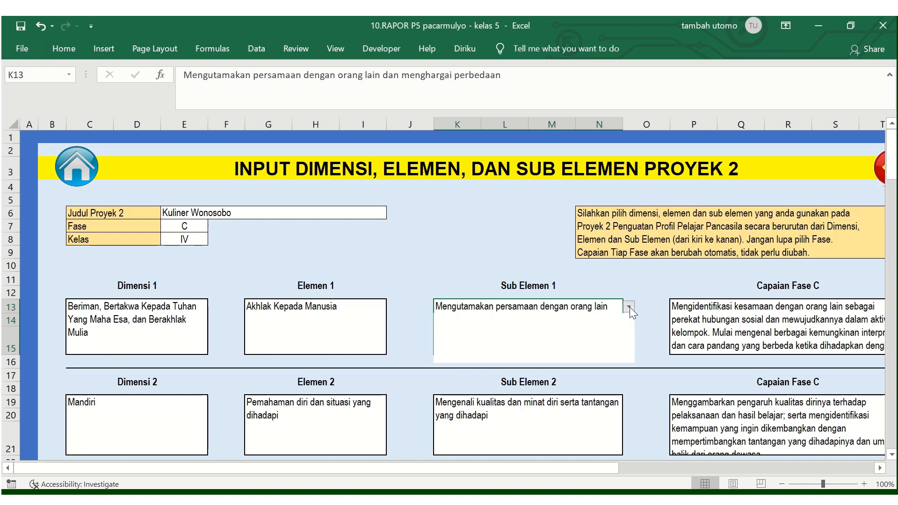
click(497, 329)
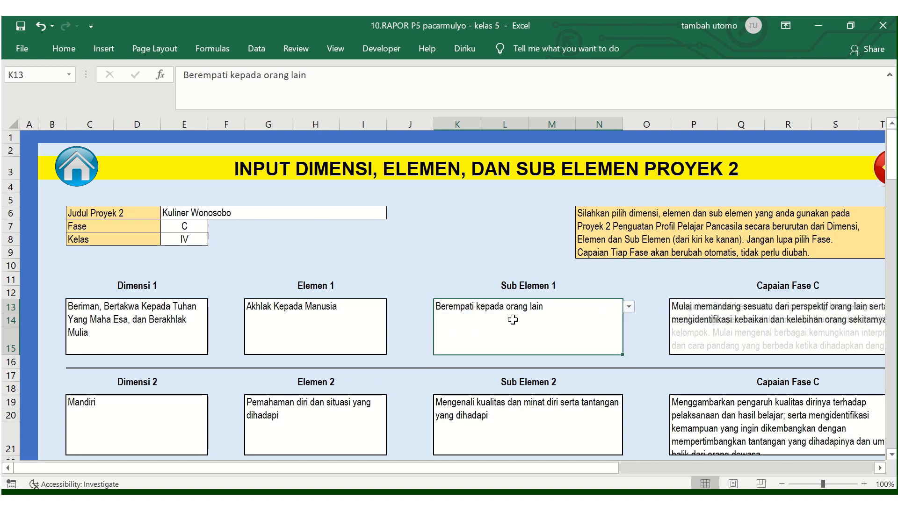
click(629, 308)
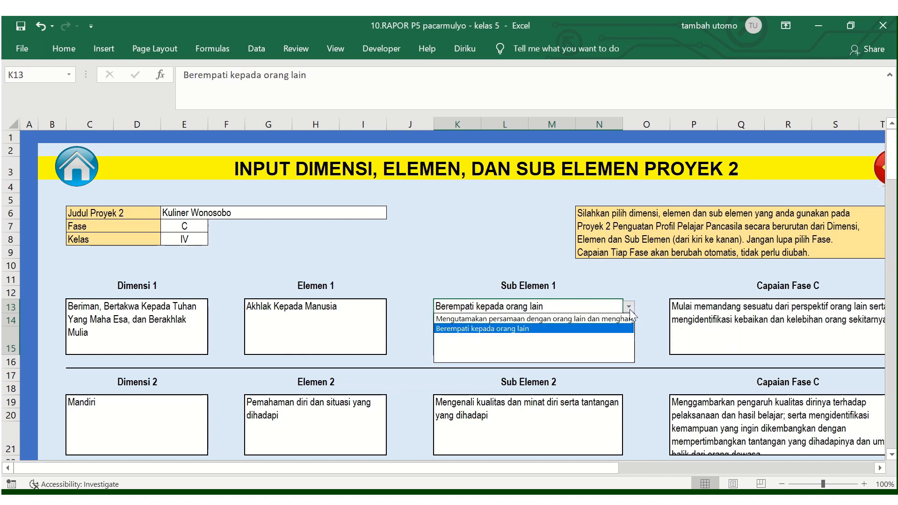
click(593, 321)
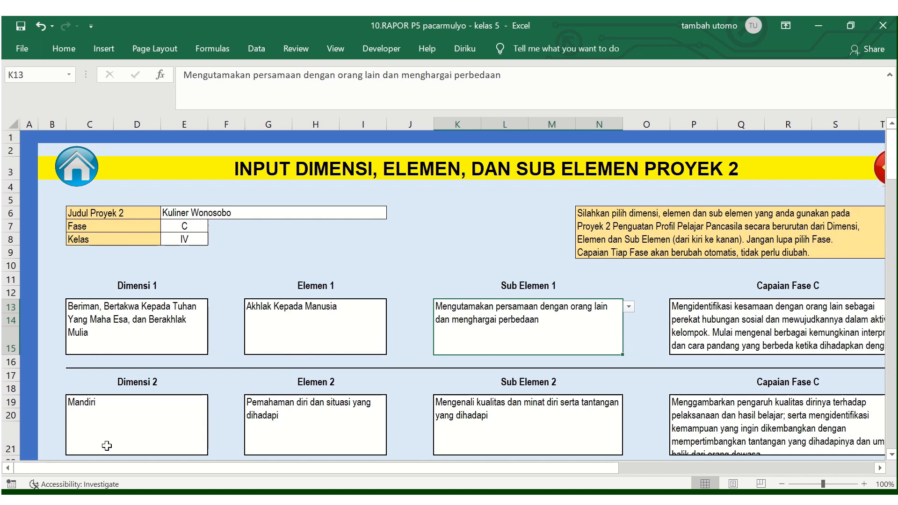
Check the Mandiri row on the PowerPoint slide and set Elemen 2 in Excel to "Pemahaman diri dan situasi yang dihadapi".
scroll(172, 389, down, 1)
click(172, 365)
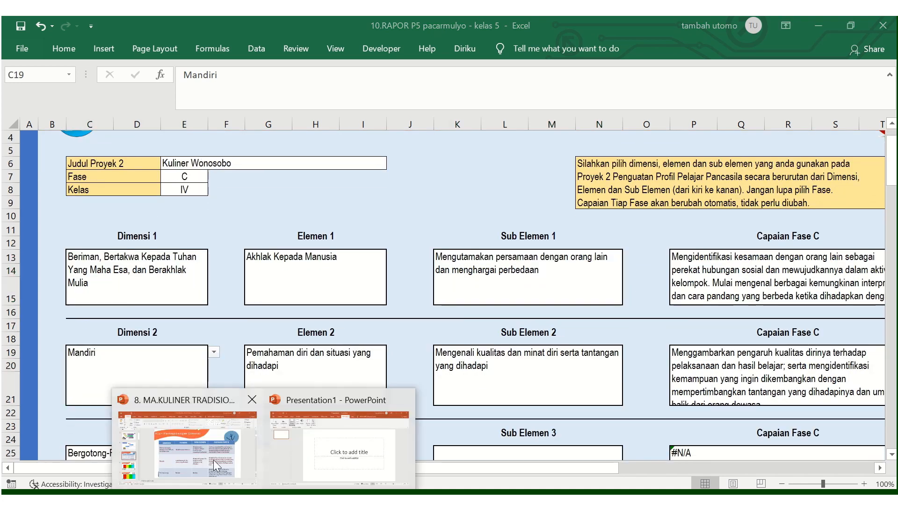
click(213, 459)
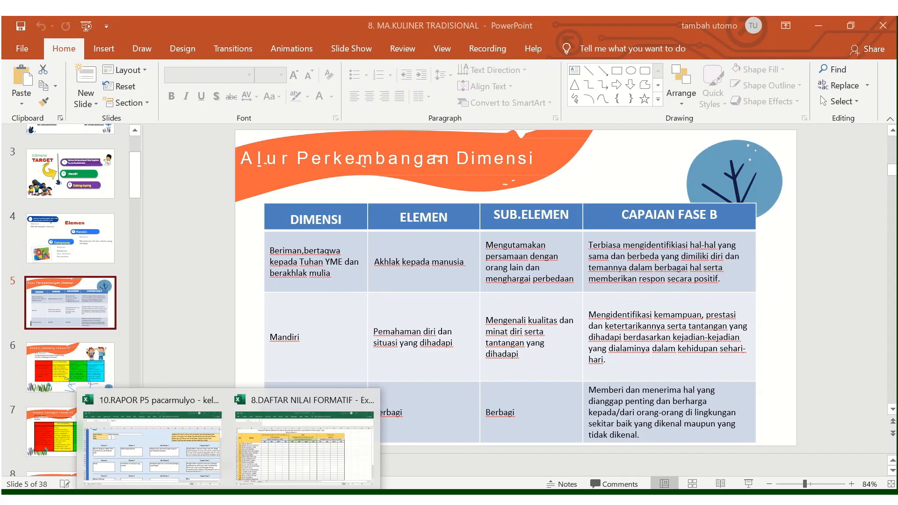
click(205, 474)
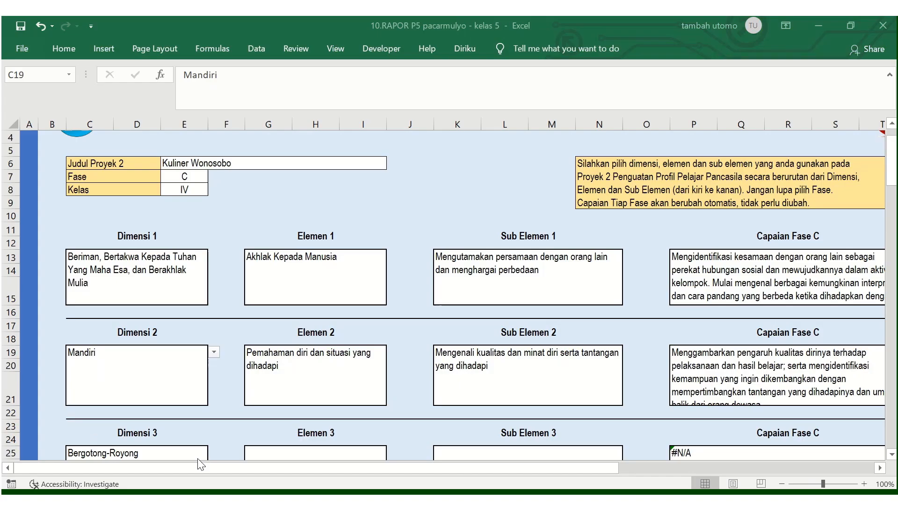
click(329, 361)
click(393, 353)
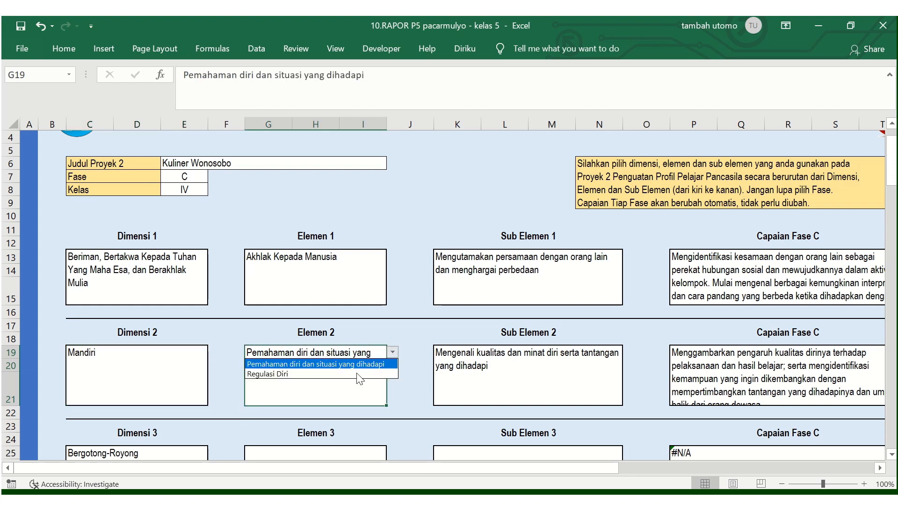
click(304, 365)
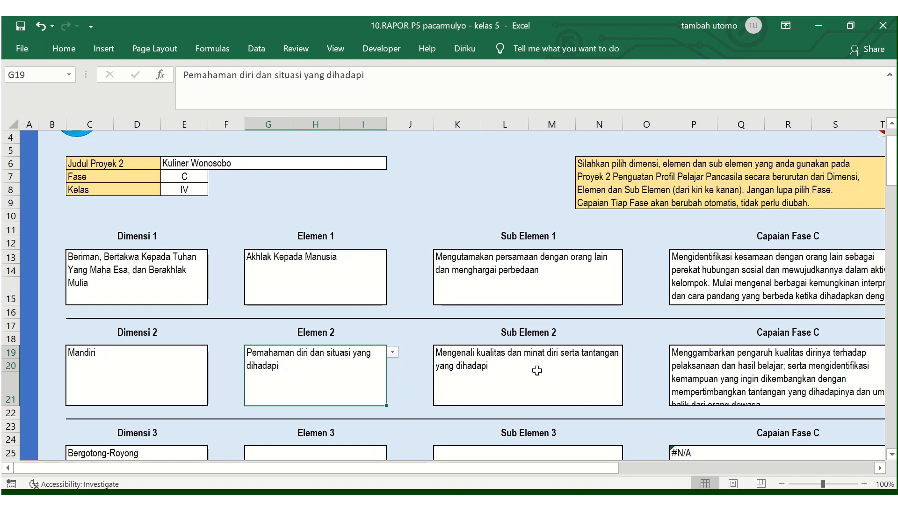
Consult the PowerPoint slide and set Sub Elemen 2 in Excel to "Mengenali kualitas dan minat diri serta tantangan yang dihadapi".
click(611, 370)
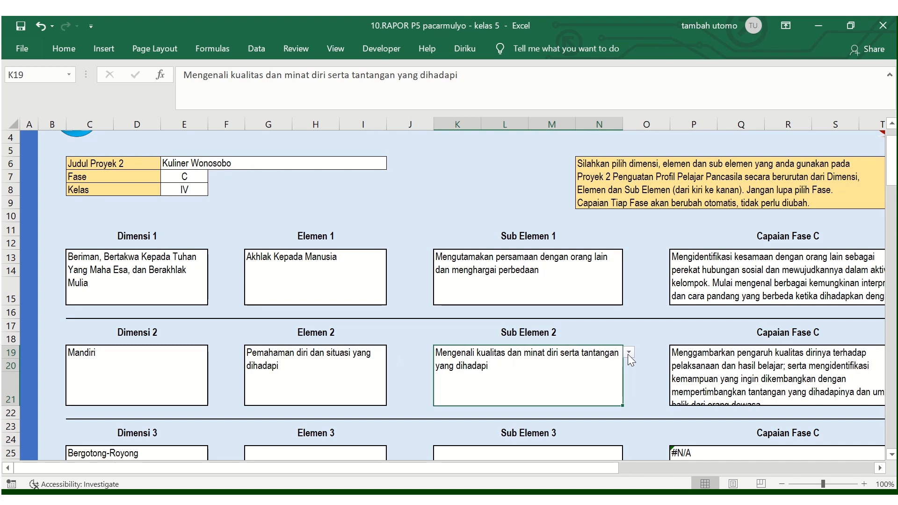
click(263, 498)
click(215, 464)
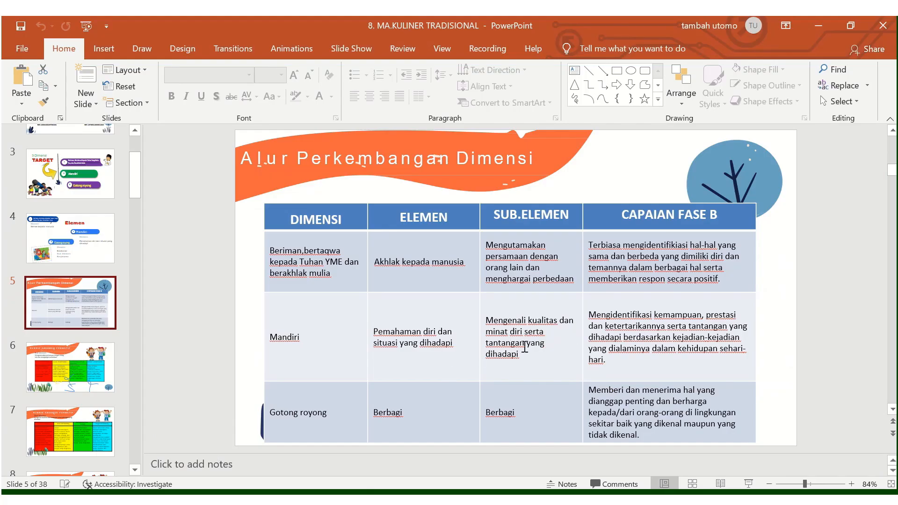
click(229, 498)
click(204, 468)
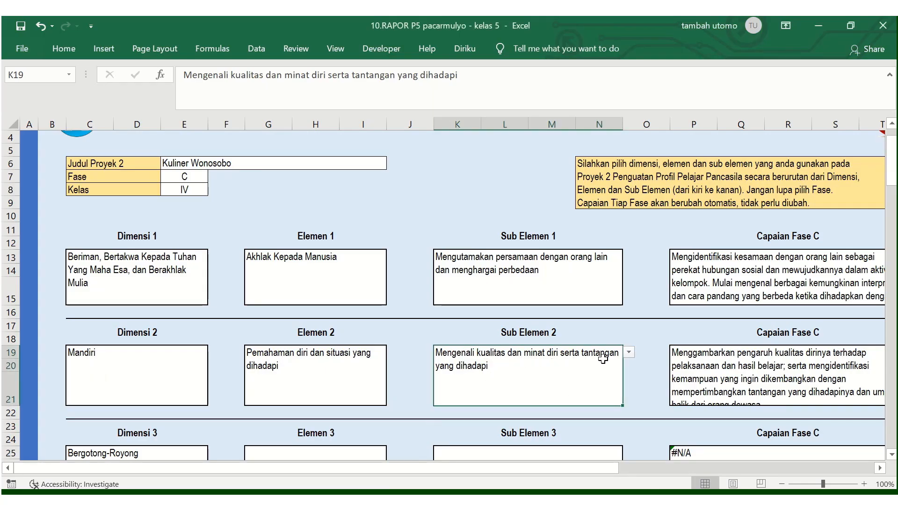
click(630, 351)
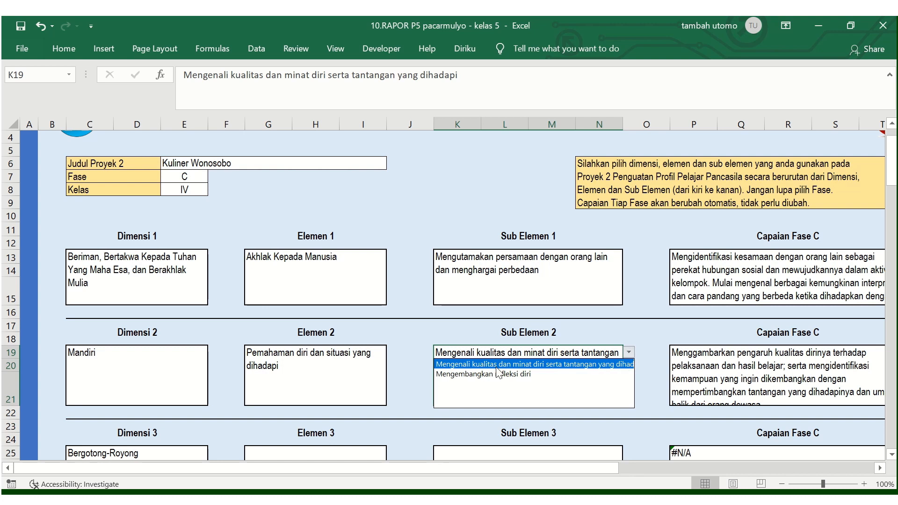
click(522, 364)
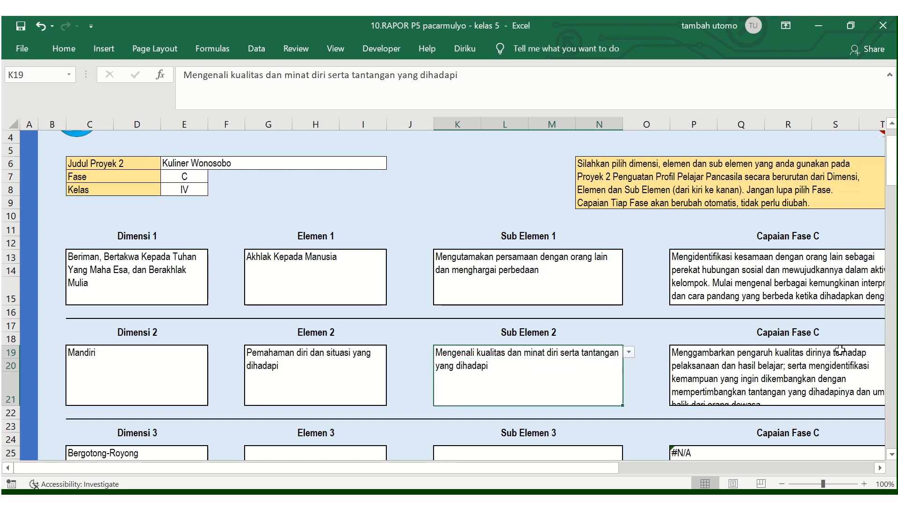
Examine the dimension and outcome columns on Proyek 2's Penilaian sheet and return to the main menu sheet.
scroll(808, 355, down, 2)
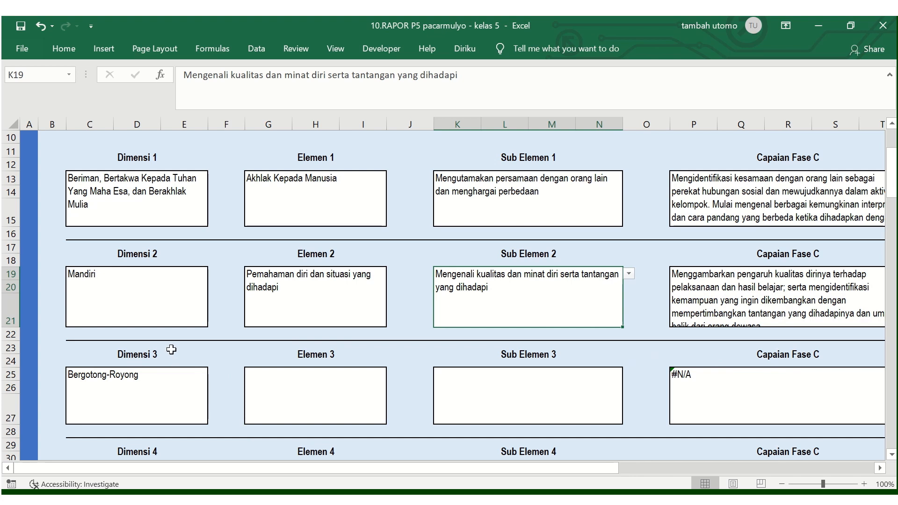
click(229, 500)
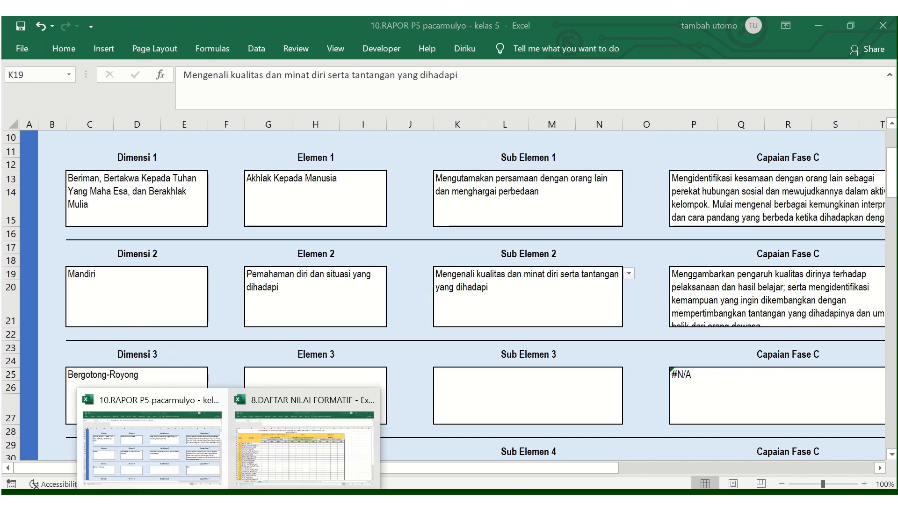
scroll(309, 309, up, 3)
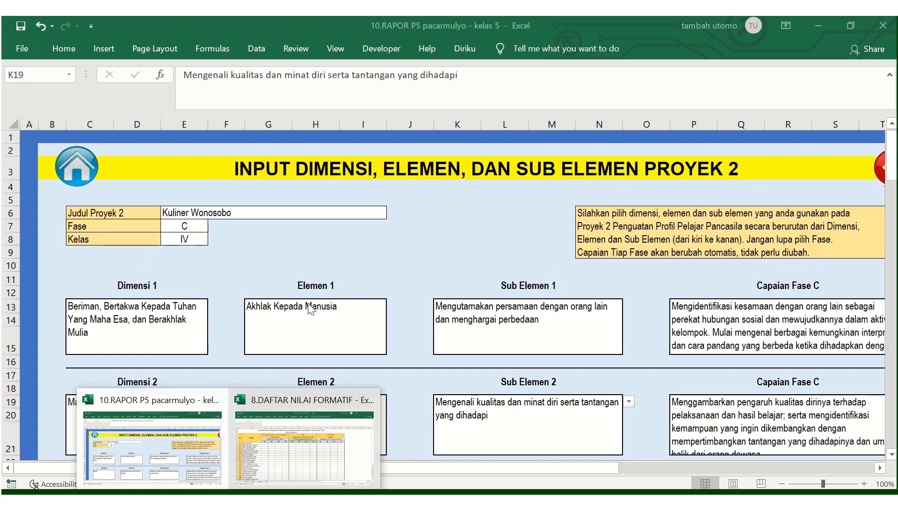
click(88, 175)
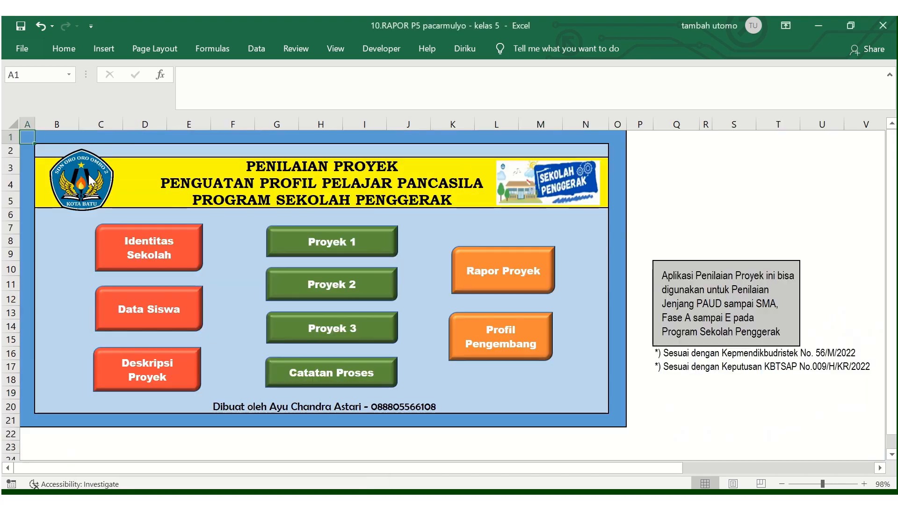
click(333, 287)
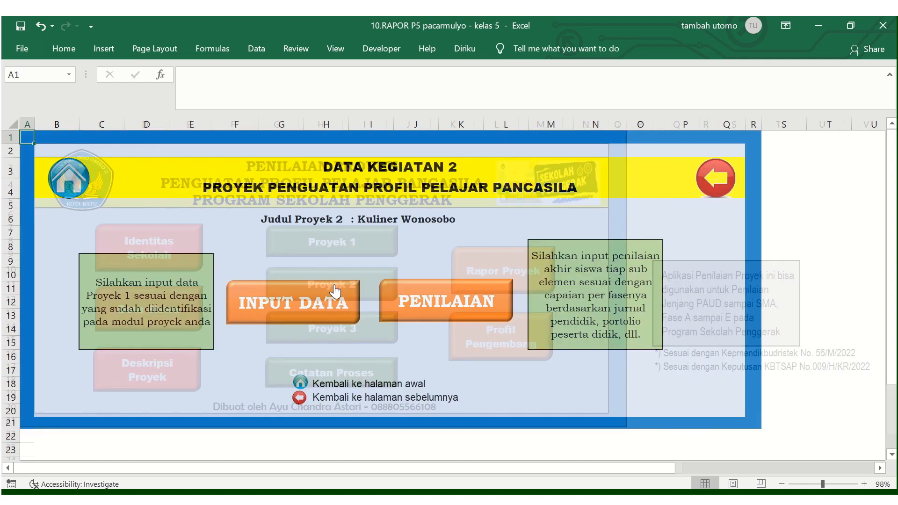
click(474, 310)
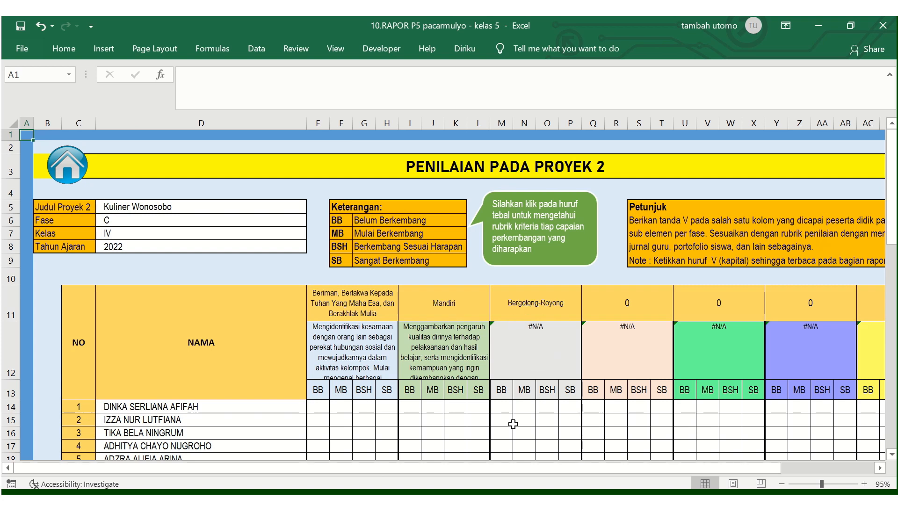
click(74, 164)
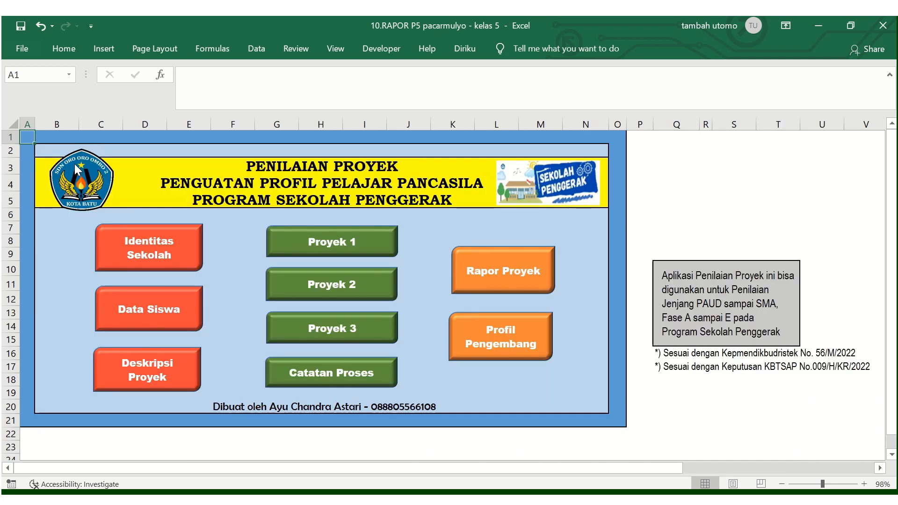
Reopen Proyek 2's data input sheet, check the Gotong royong row on the PowerPoint slide, and set Elemen 3 in Excel to Berbagi.
click(352, 284)
click(295, 300)
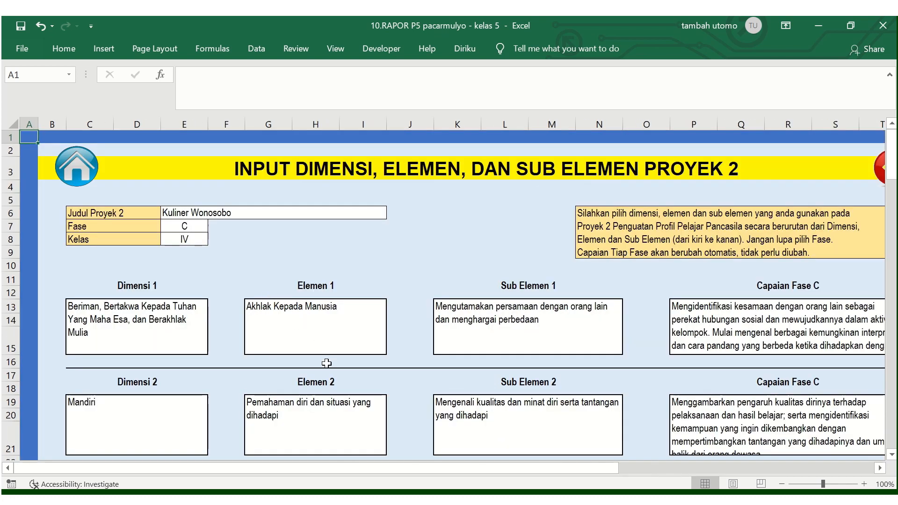
scroll(326, 363, down, 3)
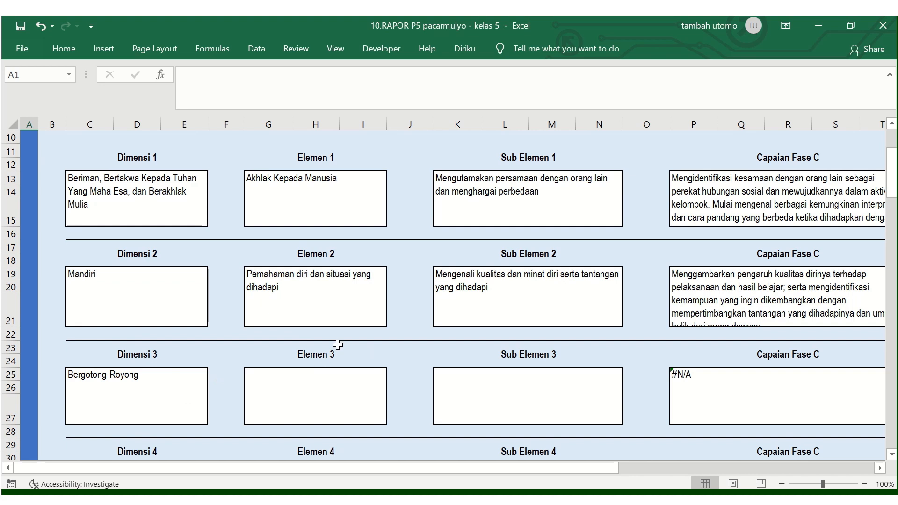
mouse_move(241, 486)
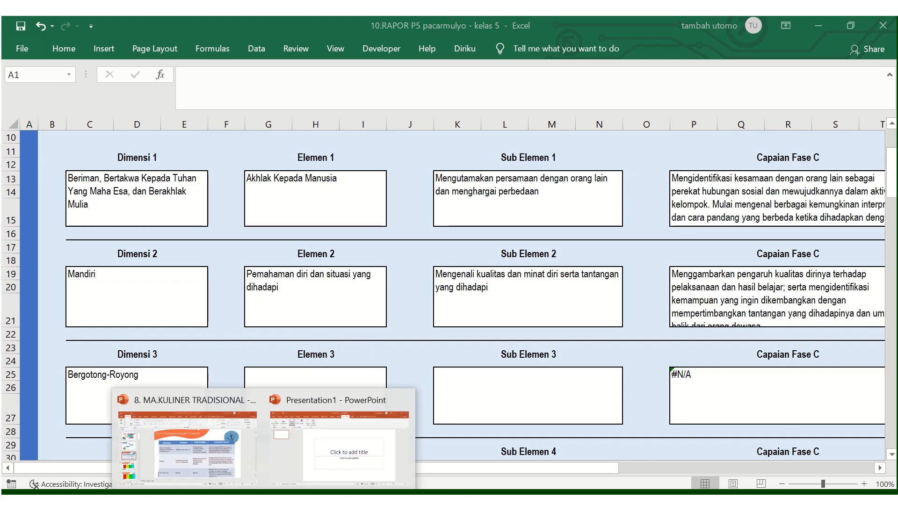
click(218, 466)
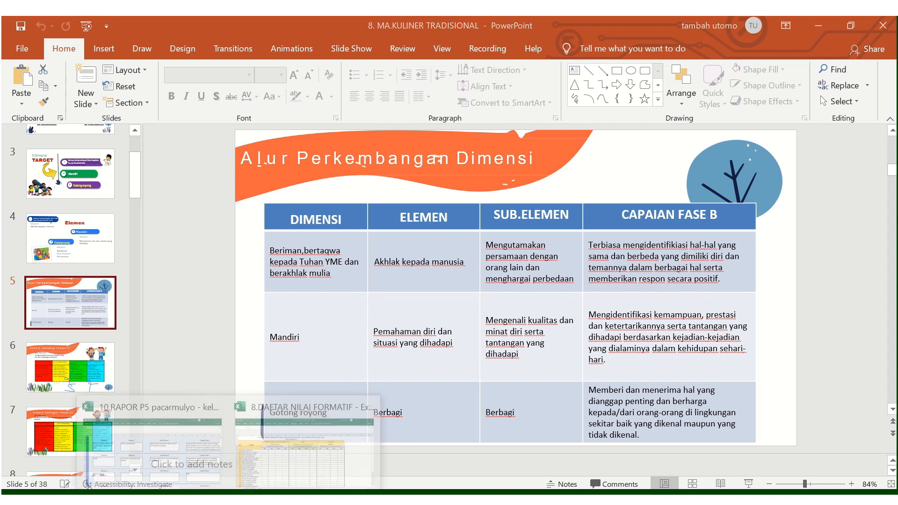
click(120, 449)
click(392, 374)
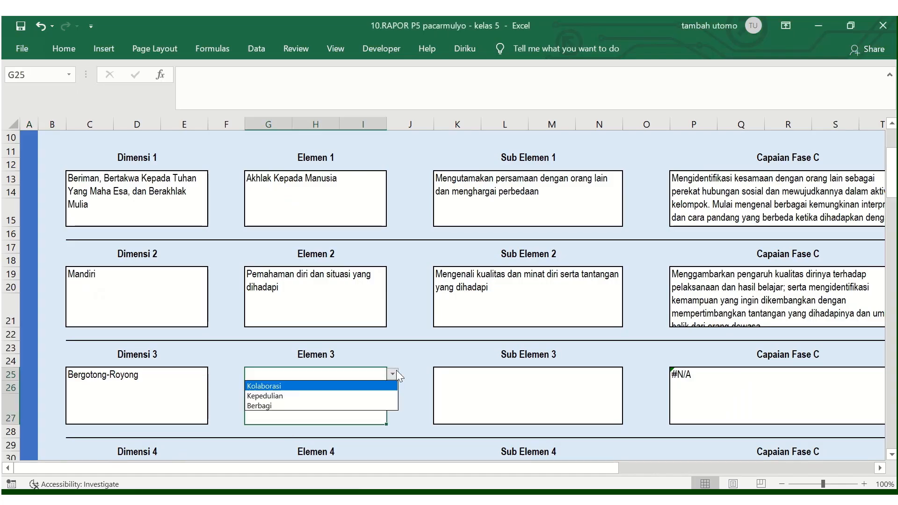
click(279, 407)
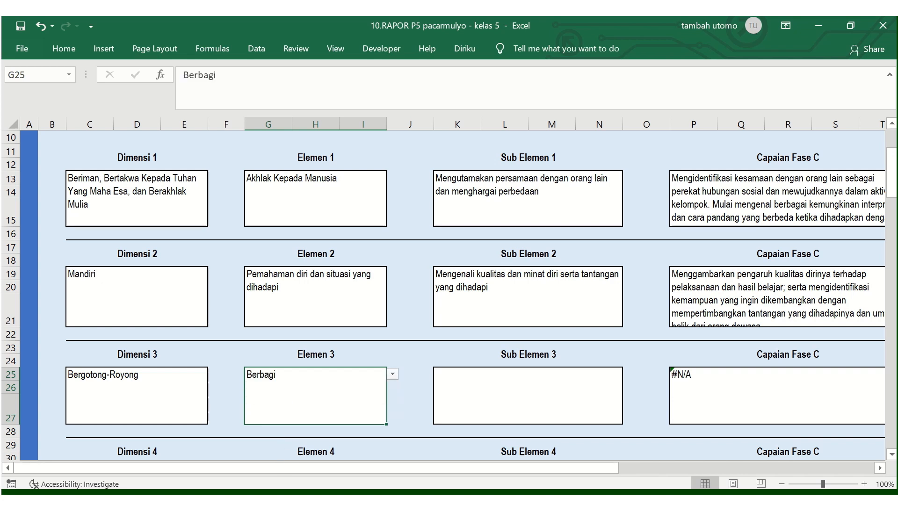
Check the third dimension's sub-element on the PowerPoint slide and set Sub Elemen 3 in Excel to Berbagi.
click(264, 498)
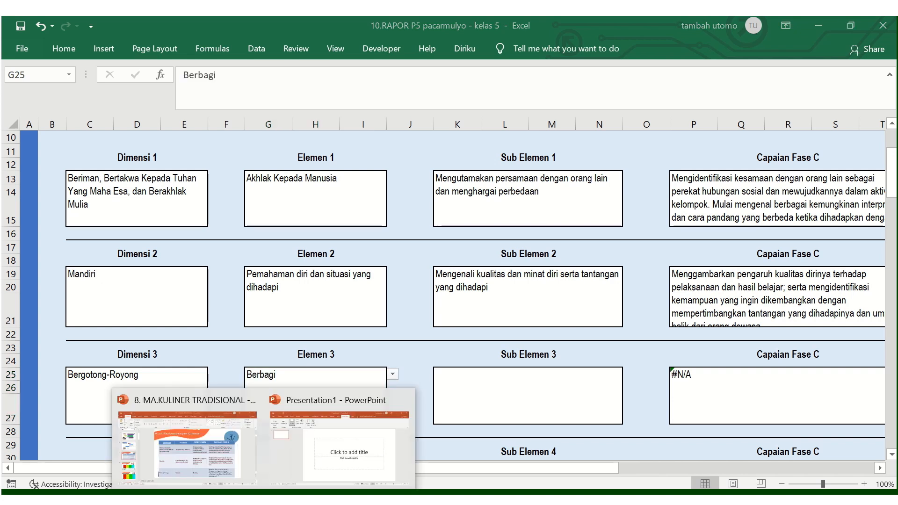
click(219, 444)
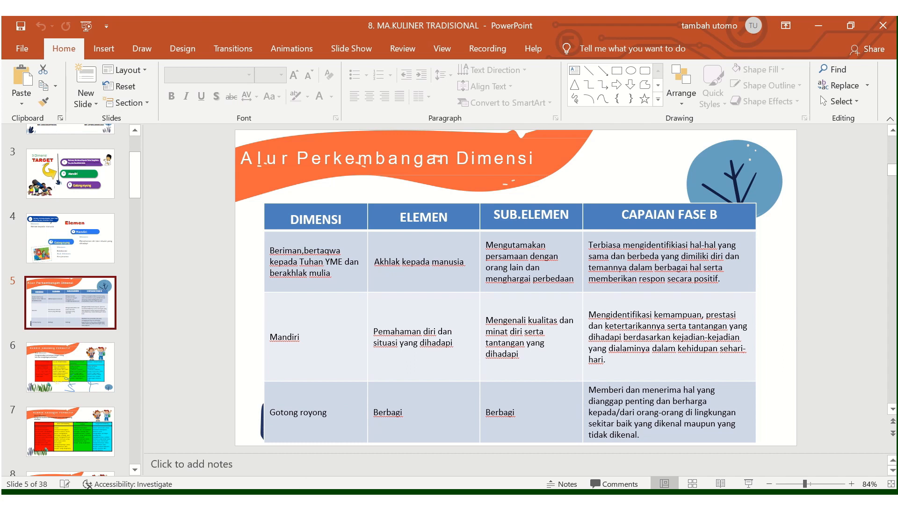
click(230, 498)
click(193, 462)
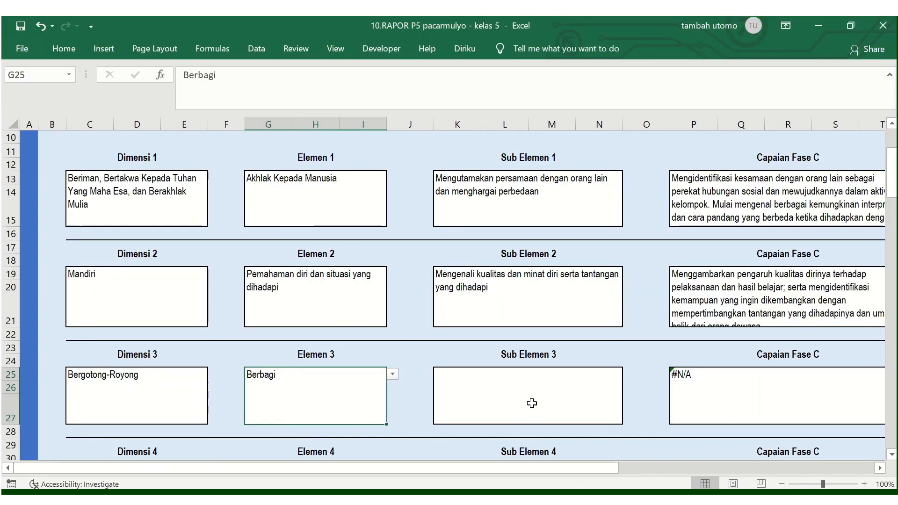
click(592, 385)
click(634, 375)
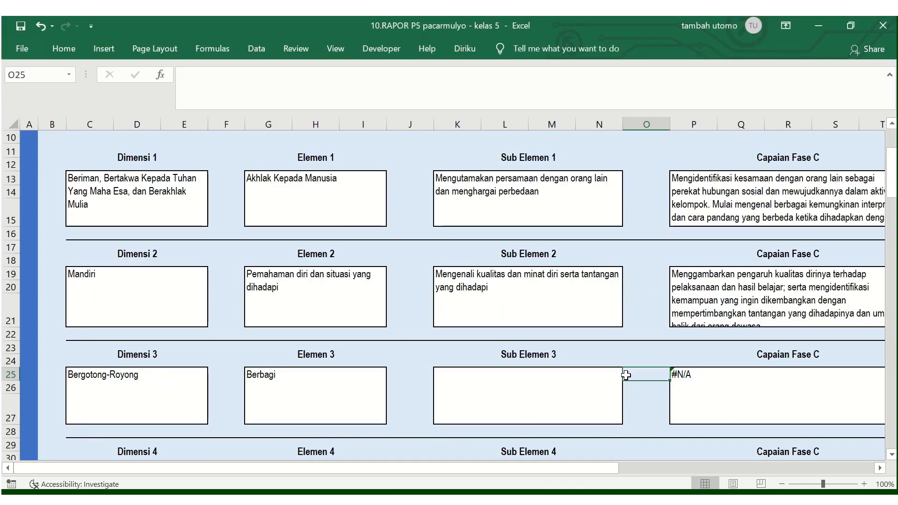
click(606, 376)
click(630, 374)
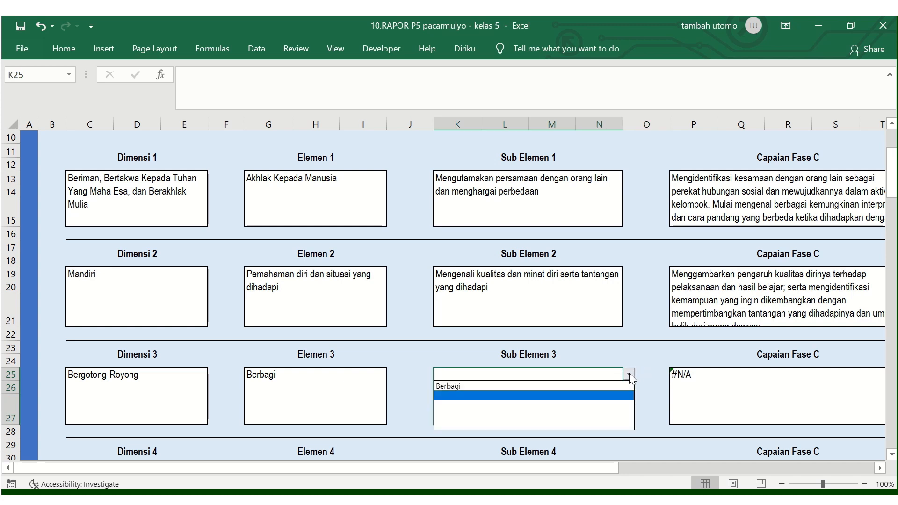
click(475, 392)
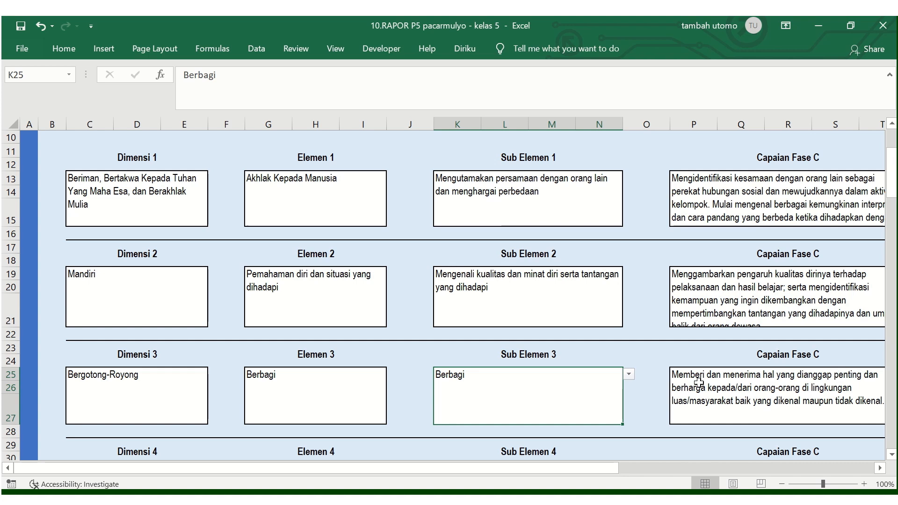
Save the report workbook with the Proyek 2 selections.
scroll(578, 374, up, 2)
scroll(579, 374, up, 1)
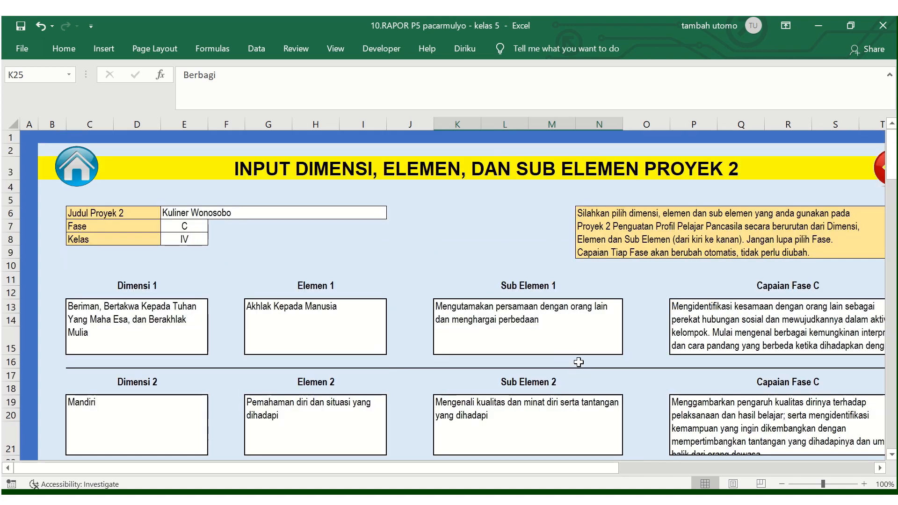
click(20, 26)
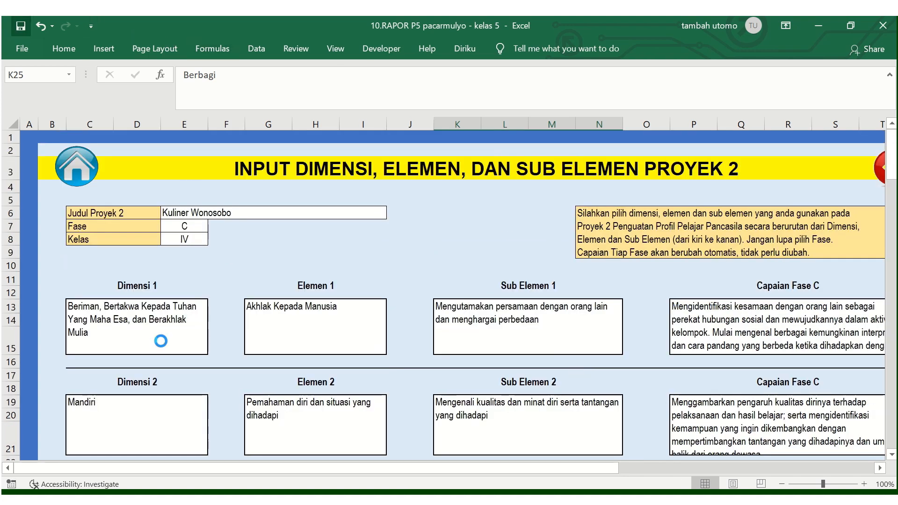
Check the Bergotong-Royong outcome column on Proyek 2's Penilaian sheet and go back to the main menu sheet.
click(87, 176)
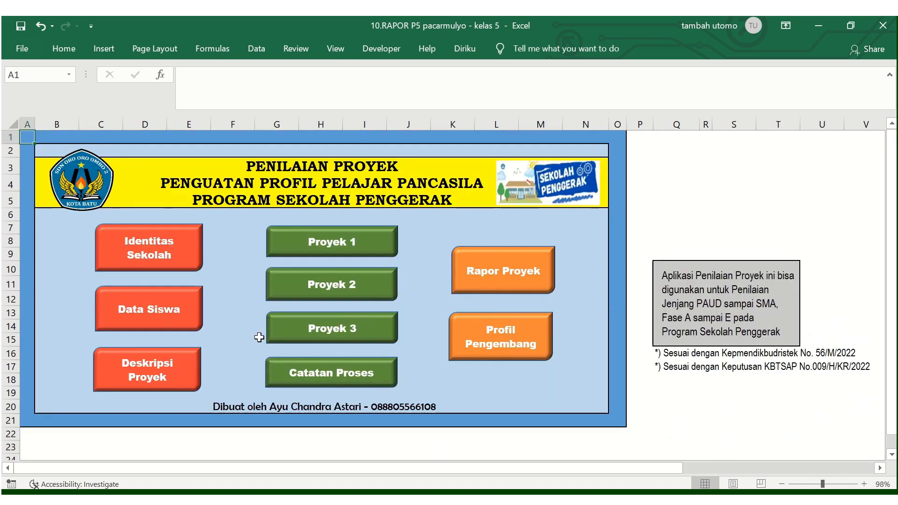
click(358, 297)
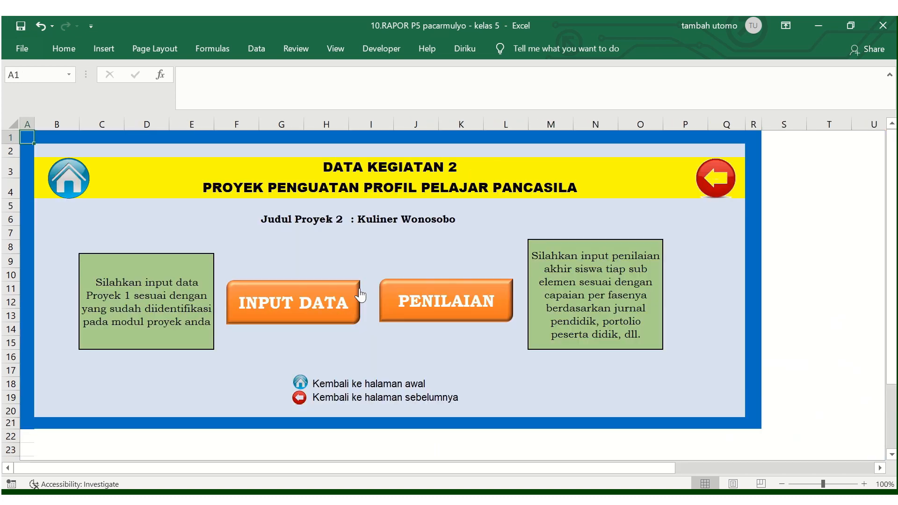
click(436, 301)
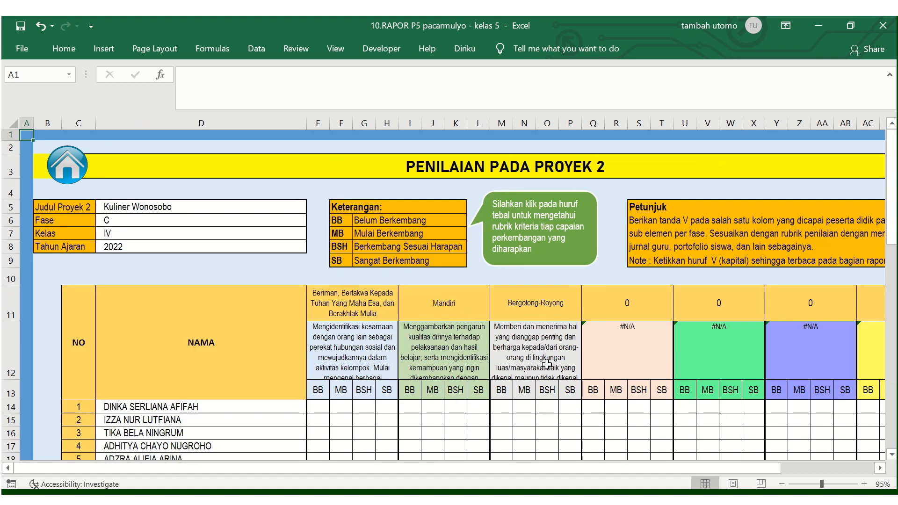
click(83, 169)
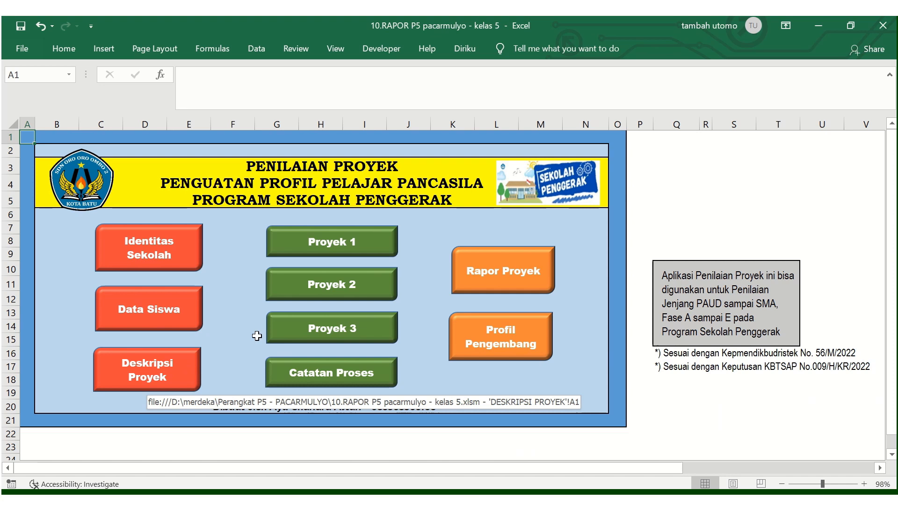
Open Proyek 2's Penilaian sheet from the main menu and look over its rating grid.
click(341, 290)
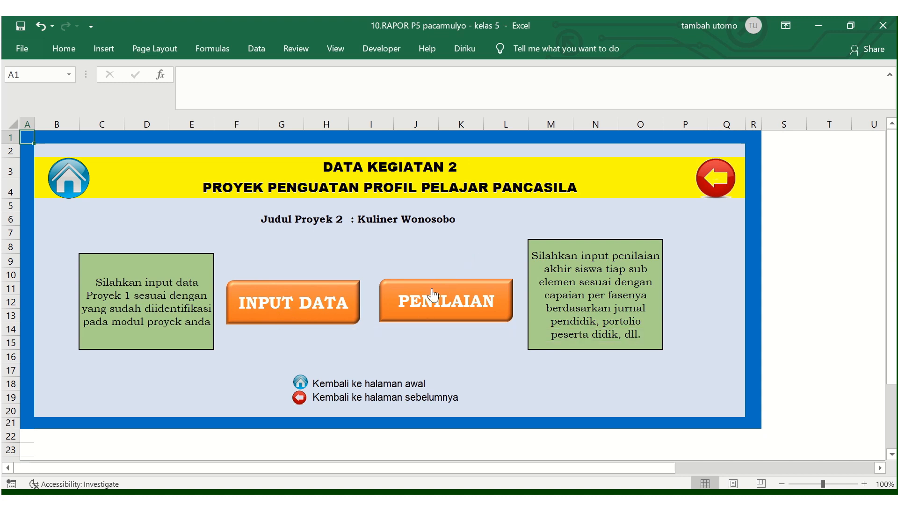
click(432, 309)
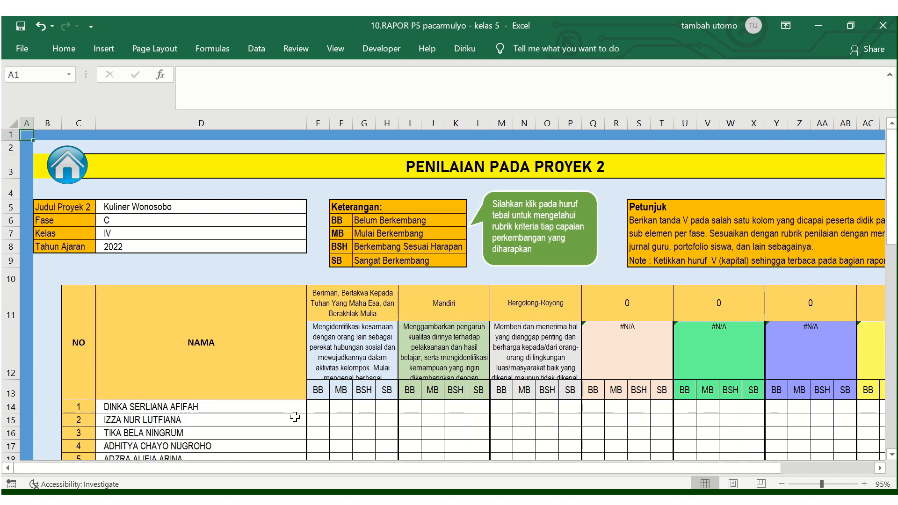
mouse_move(228, 499)
scroll(434, 336, down, 1)
scroll(435, 336, up, 1)
Show Sheet2 of the 8.DAFTAR NILAI FORMATIF workbook and compare its rating columns with Proyek 2's Penilaian grid.
click(228, 499)
click(258, 468)
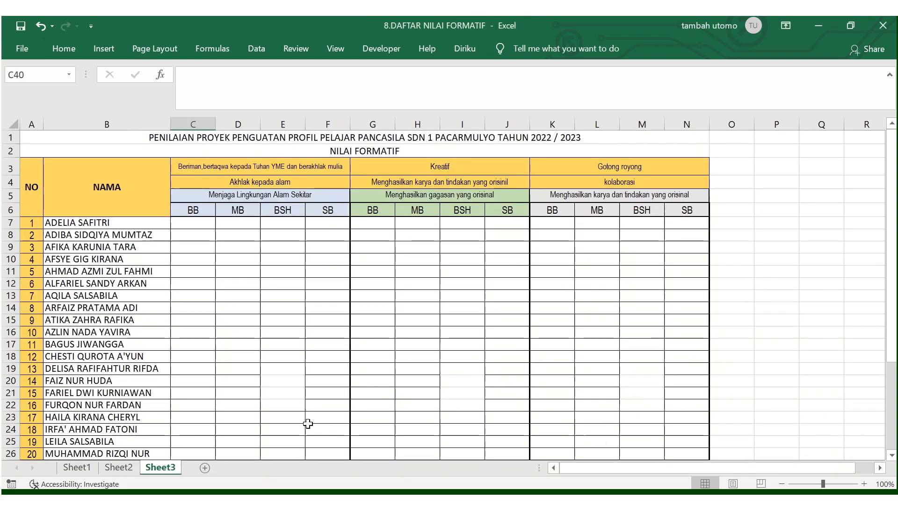
key(ctrl+Page_Up)
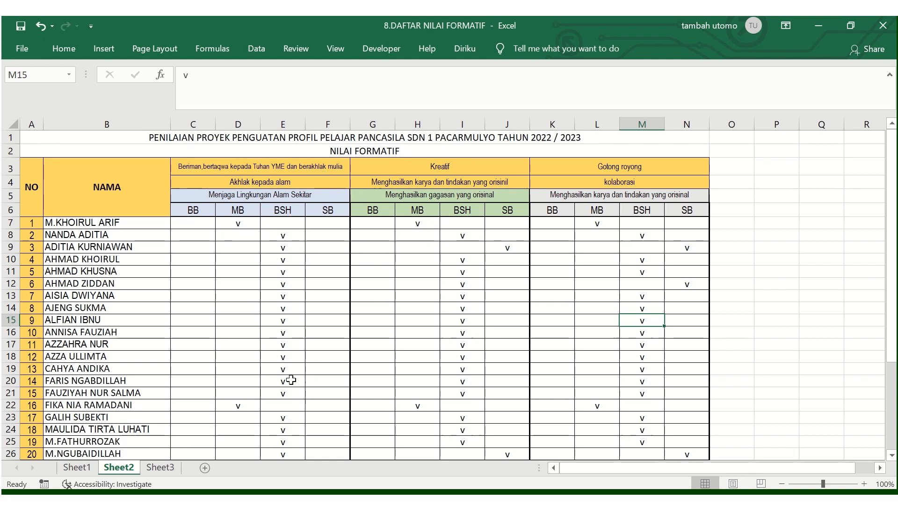
click(228, 496)
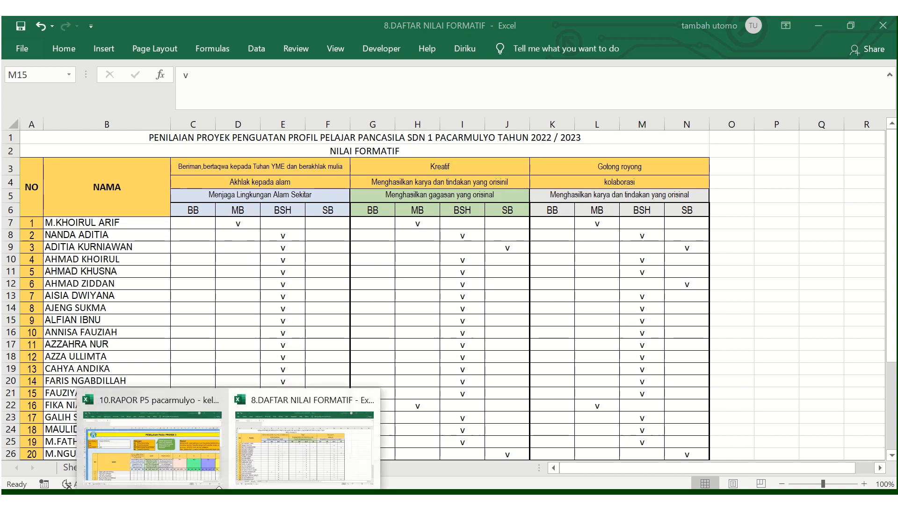
click(185, 471)
scroll(335, 388, down, 4)
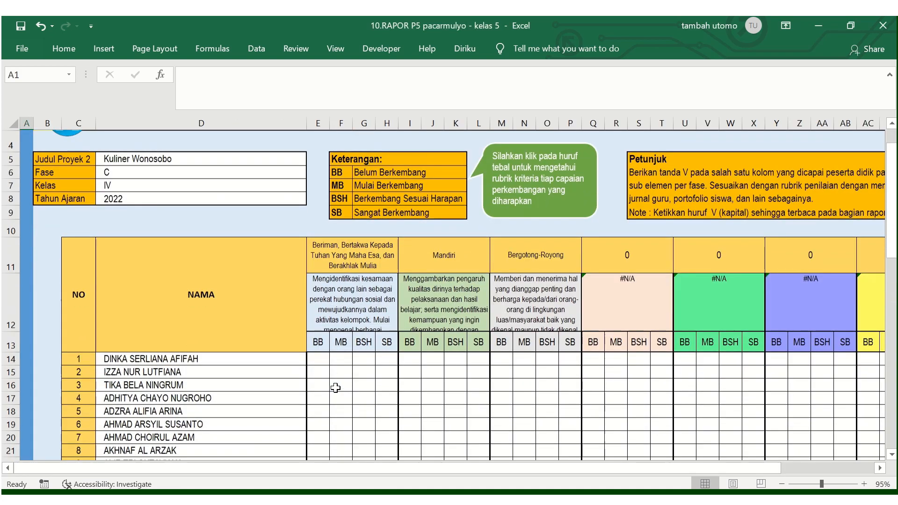
click(229, 497)
click(285, 467)
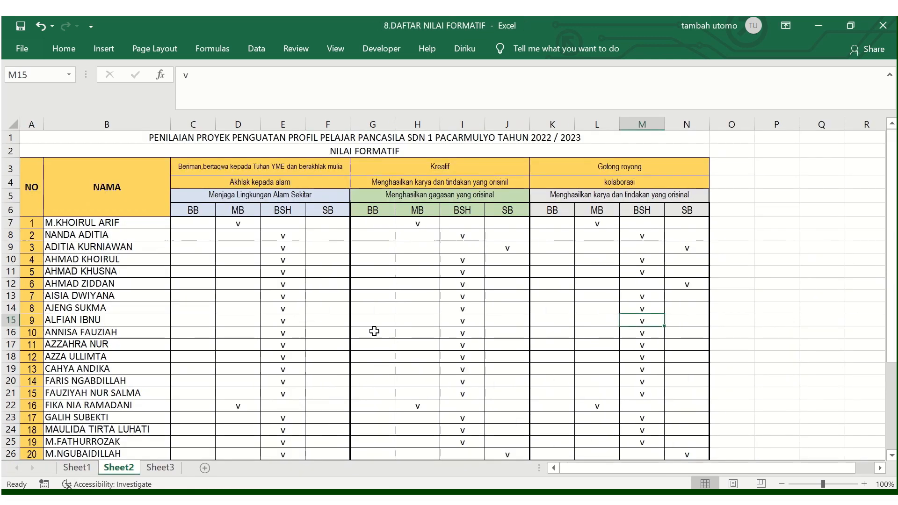
Copy the MB to SB marks of the first dimension, D7:F36, on Sheet2 of the formative list.
drag(238, 223, 312, 359)
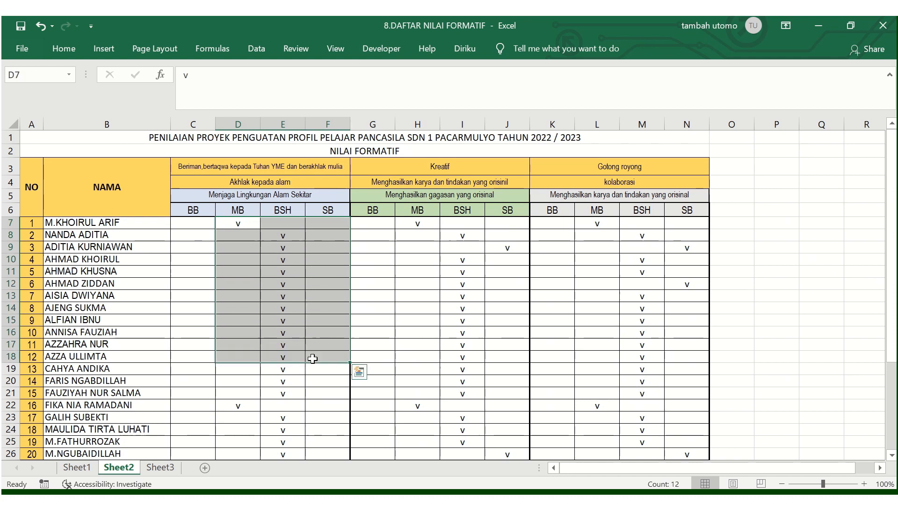
scroll(312, 359, down, 4)
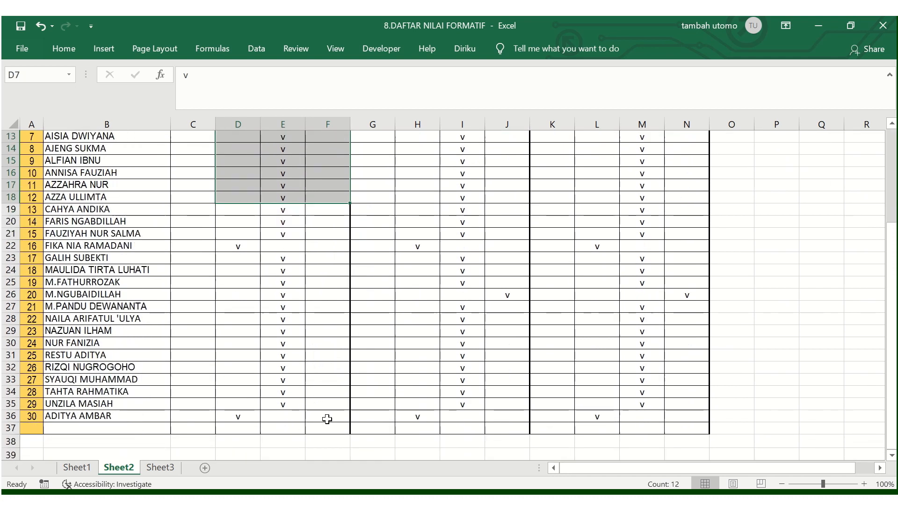
shift+click(327, 419)
key(ctrl+c)
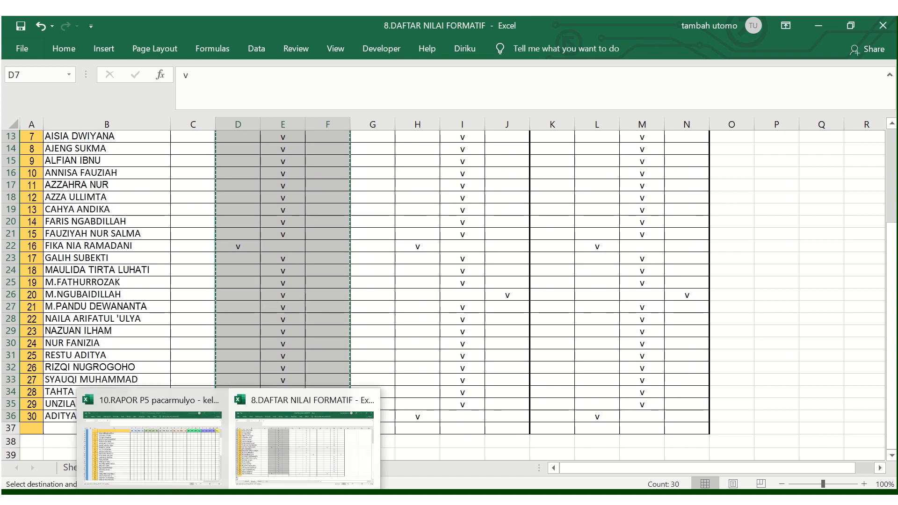
Paste the copied marks into Proyek 2's Penilaian sheet from F14, under the Beriman, Bertakwa dimension, and check the filled rows.
click(192, 467)
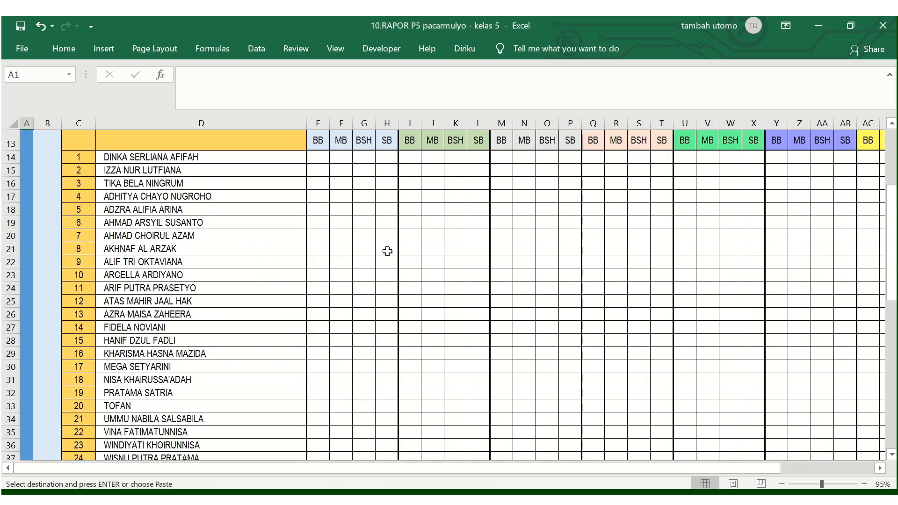
scroll(356, 243, up, 1)
click(338, 273)
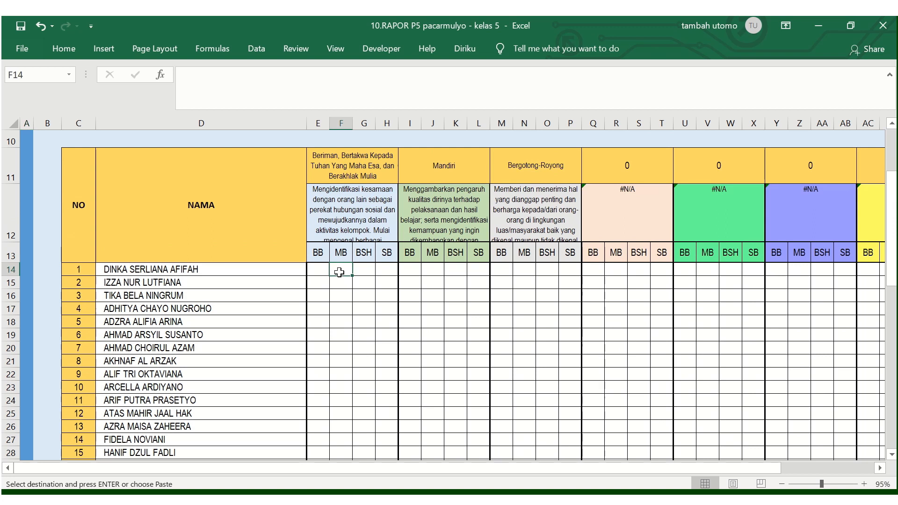
click(394, 320)
scroll(385, 310, down, 3)
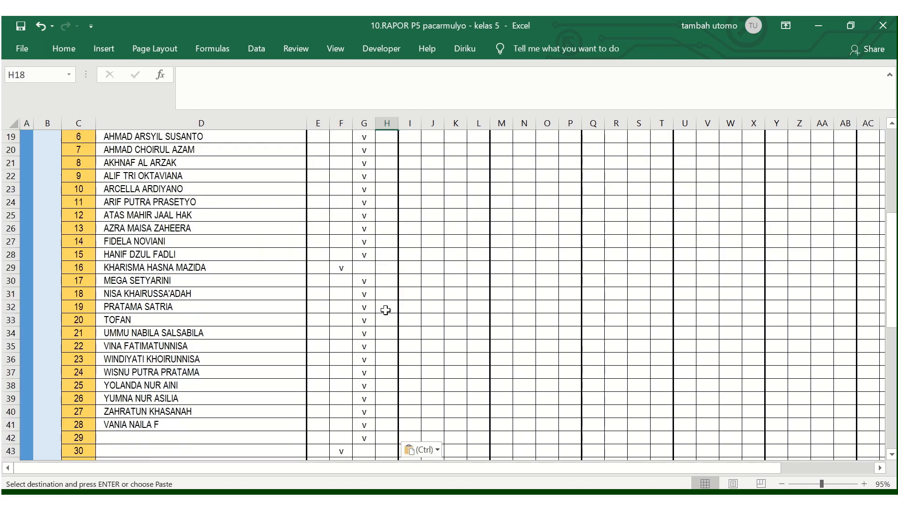
scroll(386, 310, up, 6)
scroll(367, 359, down, 2)
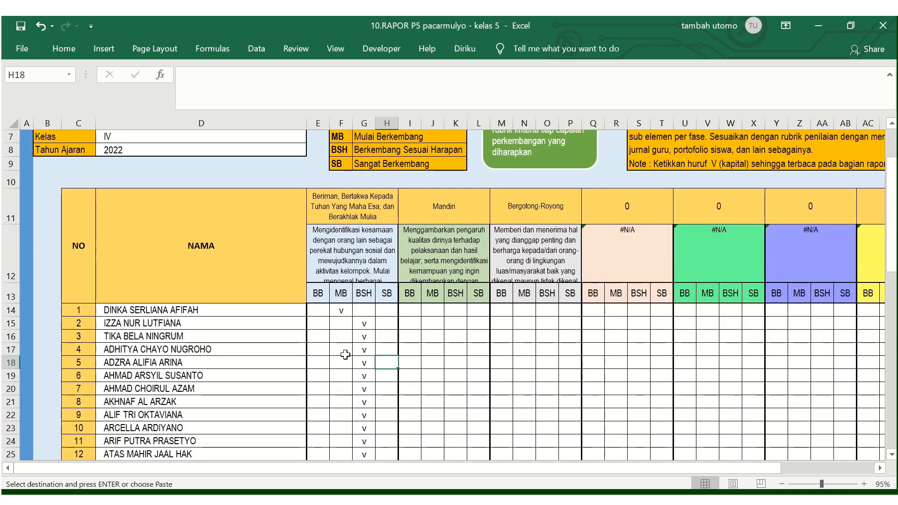
Return to the formative list and copy the Kreatif dimension's MB to SB marks, H7:J36.
click(260, 477)
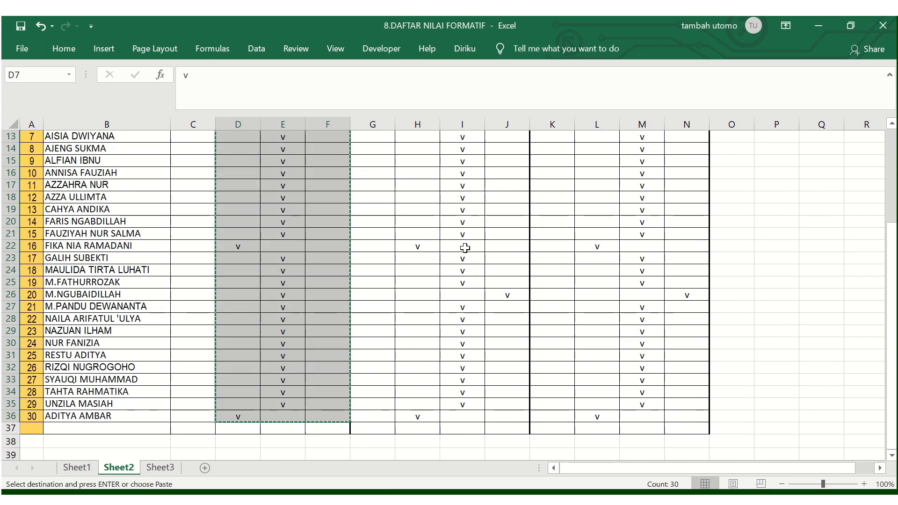
scroll(465, 281, up, 3)
drag(421, 177, 506, 373)
scroll(505, 366, down, 3)
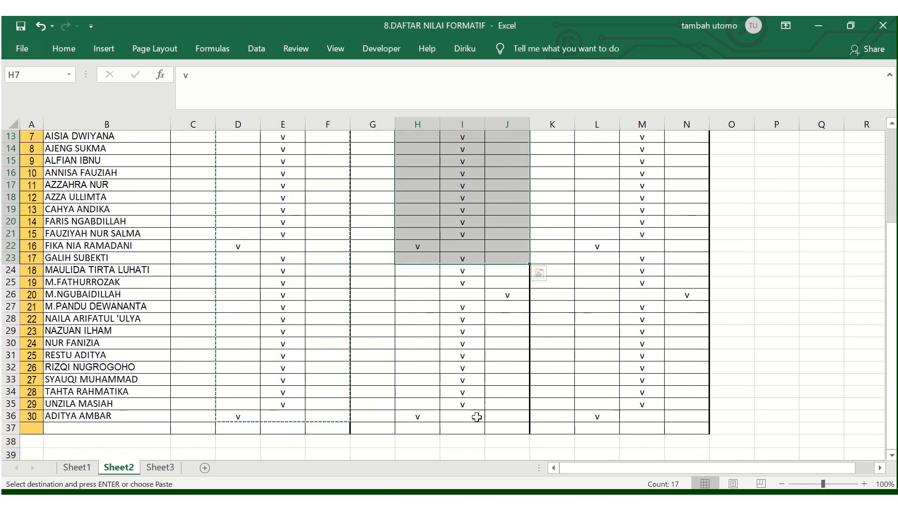
shift+click(508, 416)
key(ctrl+c)
Paste the Kreatif marks into the report workbook's Mandiri columns, starting at J14.
mouse_move(229, 488)
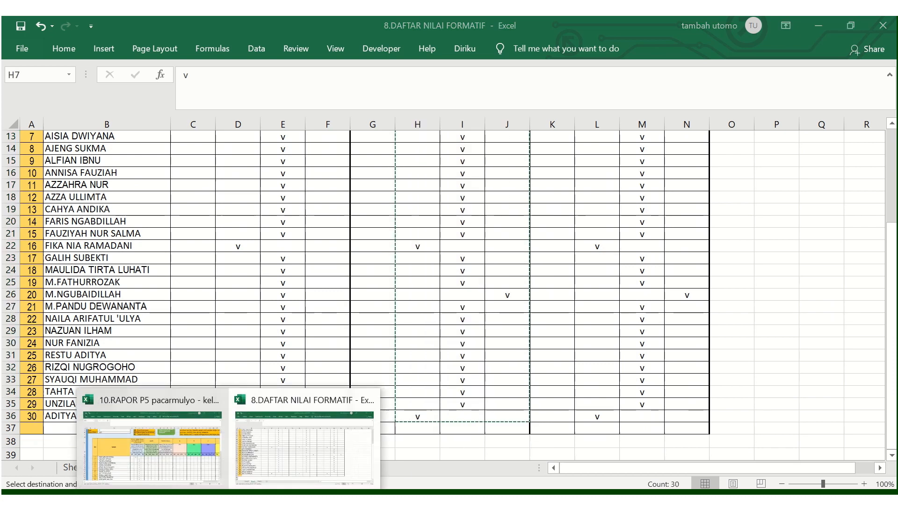
click(193, 470)
click(431, 309)
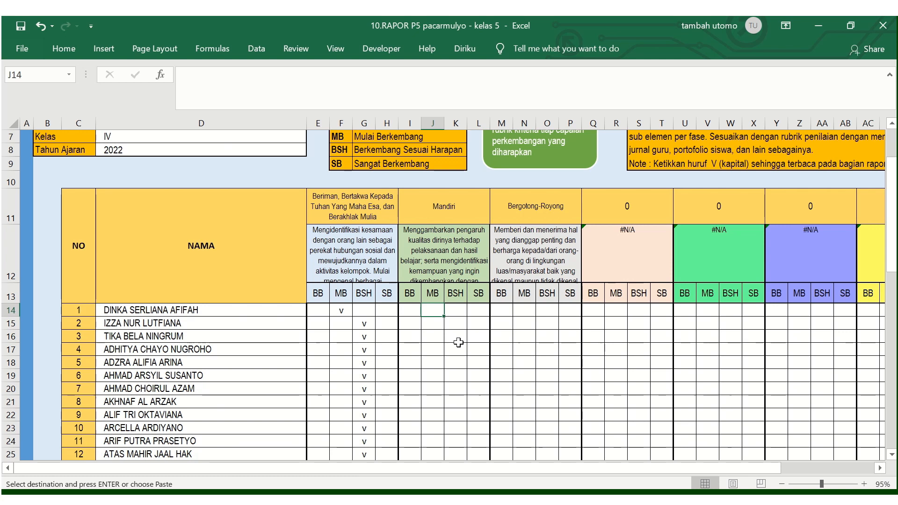
key(ctrl+v)
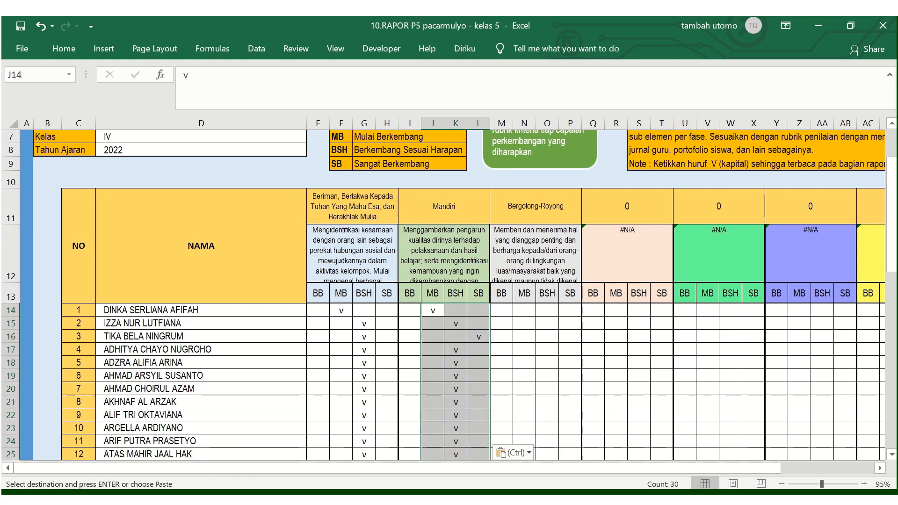
Switch back to the formative list and copy the Gotong royong dimension's MB to SB marks, L7:N36.
mouse_move(287, 477)
click(297, 457)
scroll(583, 306, up, 3)
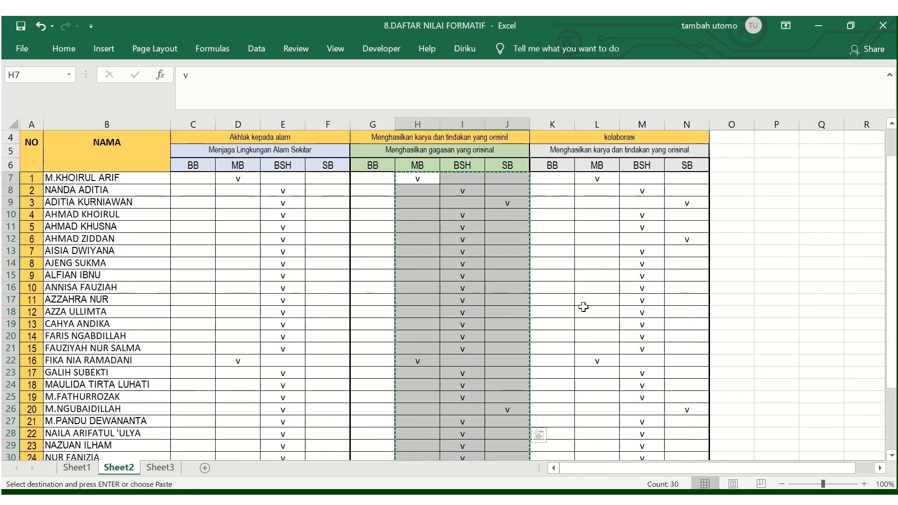
scroll(583, 306, up, 1)
drag(599, 224, 671, 374)
scroll(671, 374, down, 5)
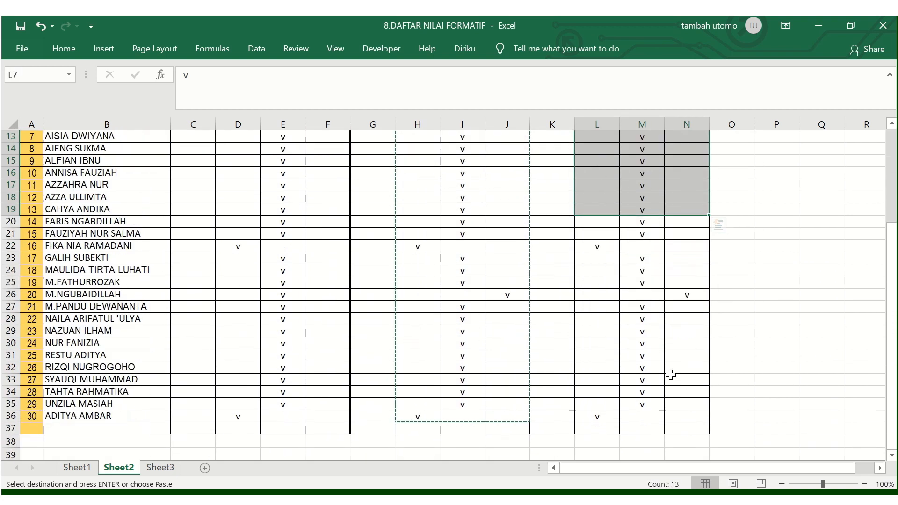
shift+click(688, 375)
key(ctrl+c)
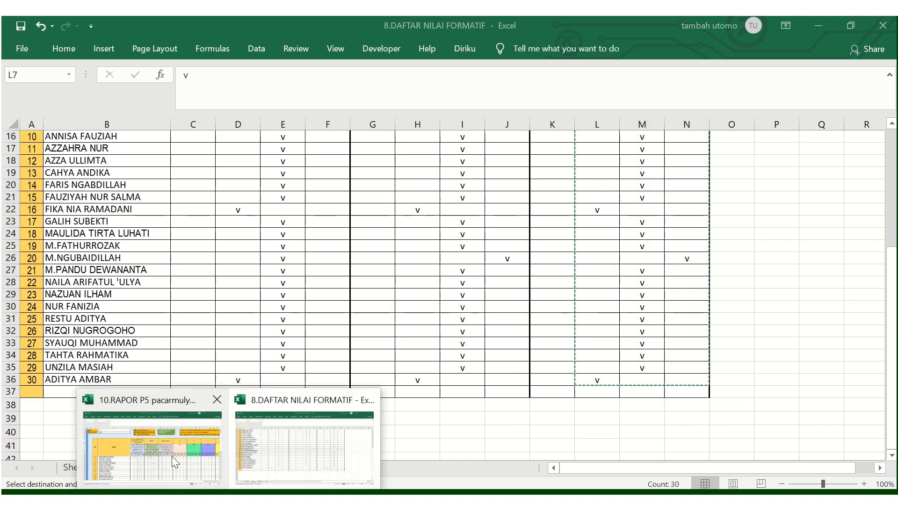
Paste the Gotong royong marks into the report workbook's Bergotong-Royong columns, starting at N14.
click(175, 462)
click(523, 313)
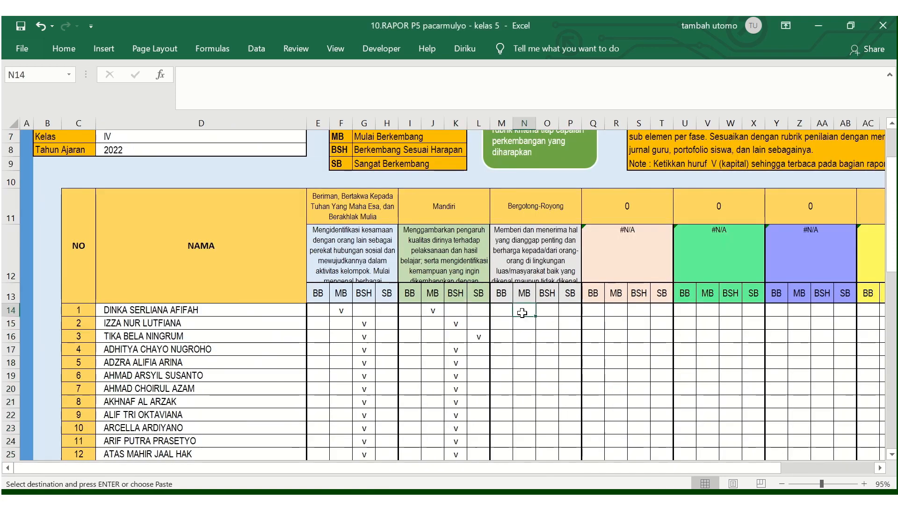
key(ctrl+v)
scroll(522, 313, up, 2)
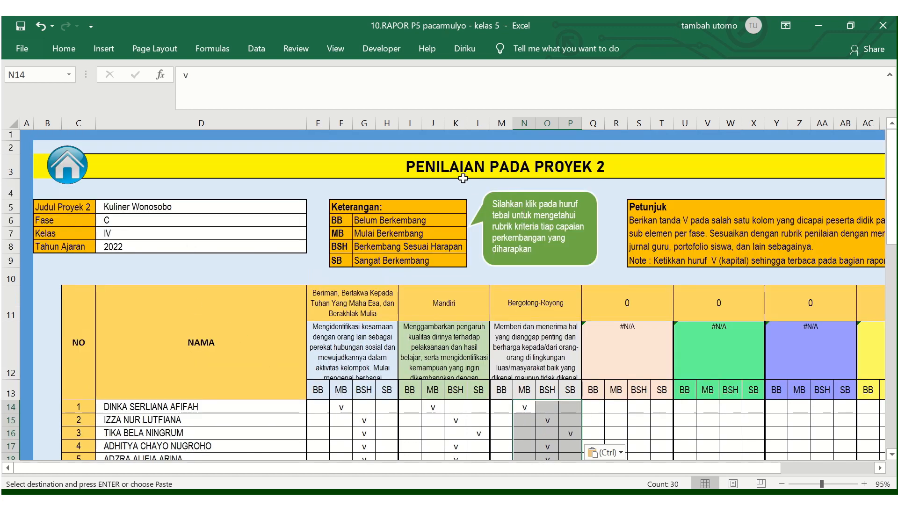
Leave Proyek 2's assessment sheet and open the Catatan Proses sheet from the main menu.
click(74, 170)
click(352, 295)
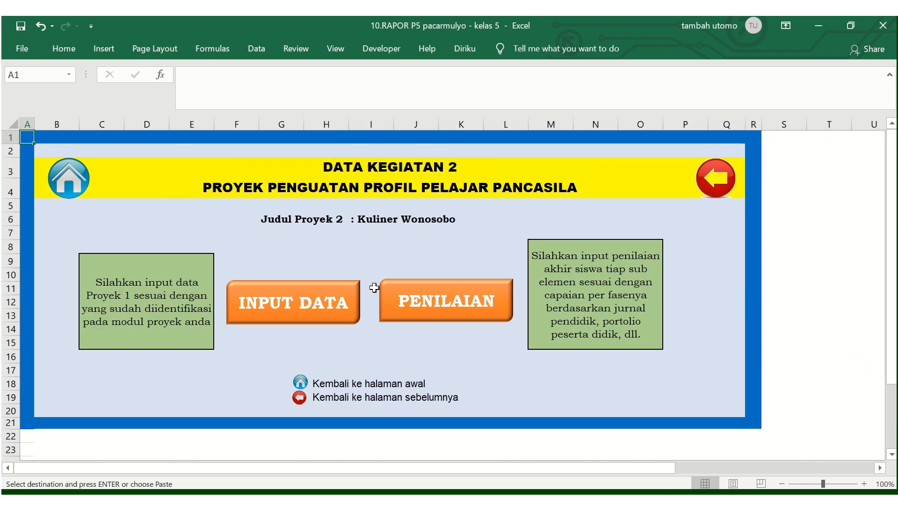
click(71, 185)
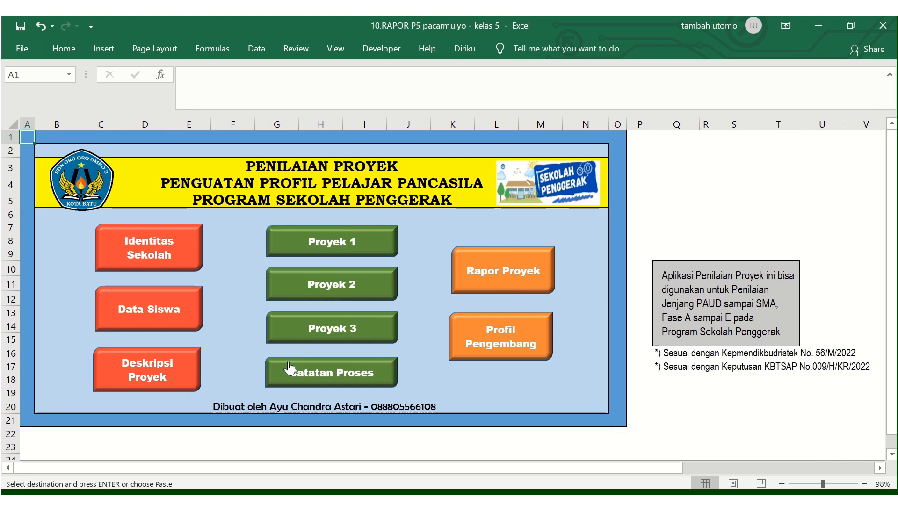
click(339, 379)
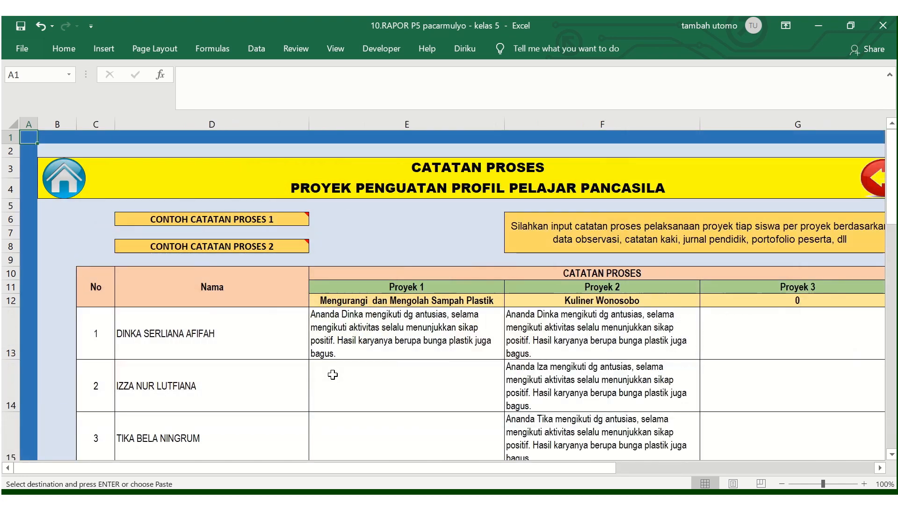
Examine the Contoh Catatan Proses 1 comment and the students' process notes for Proyek 1 and Proyek 2.
scroll(457, 361, down, 1)
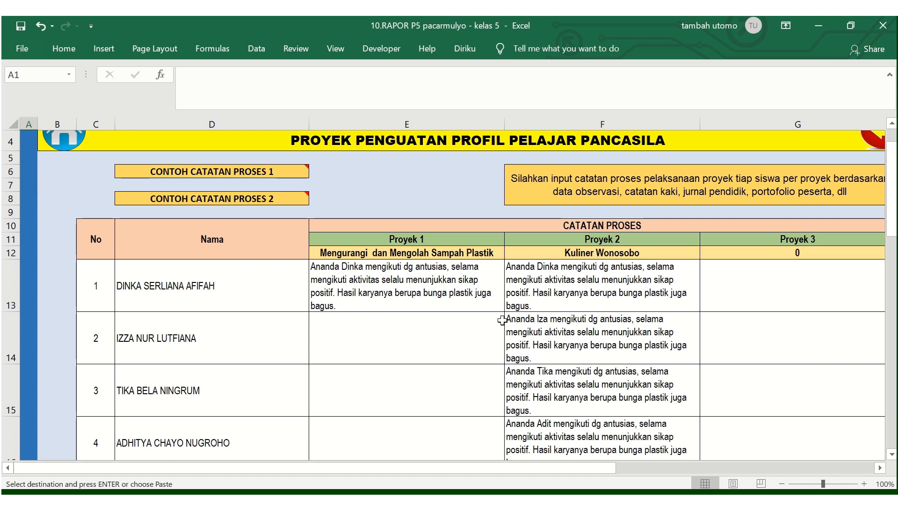
scroll(541, 300, up, 1)
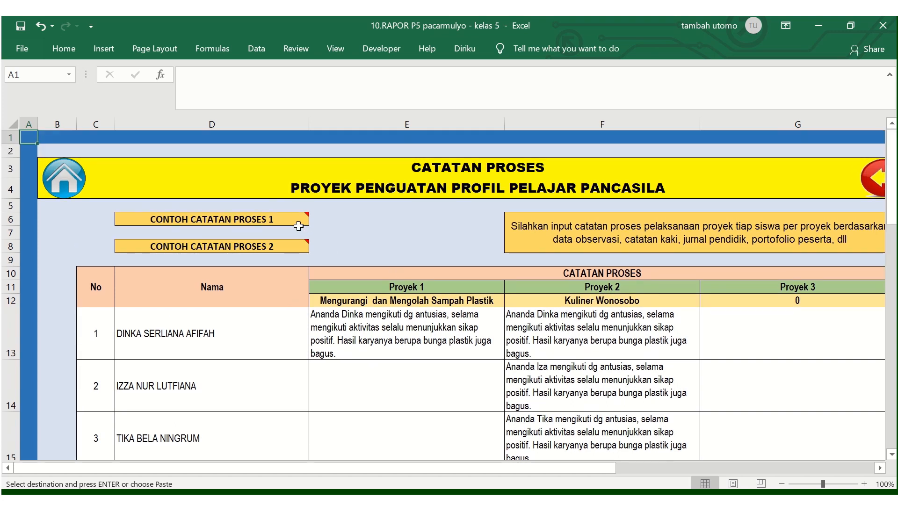
mouse_move(292, 219)
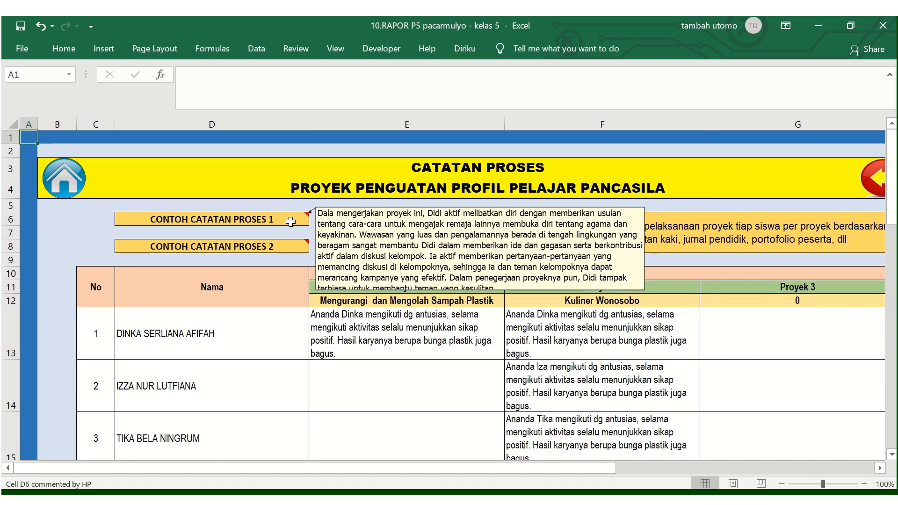
scroll(654, 384, down, 3)
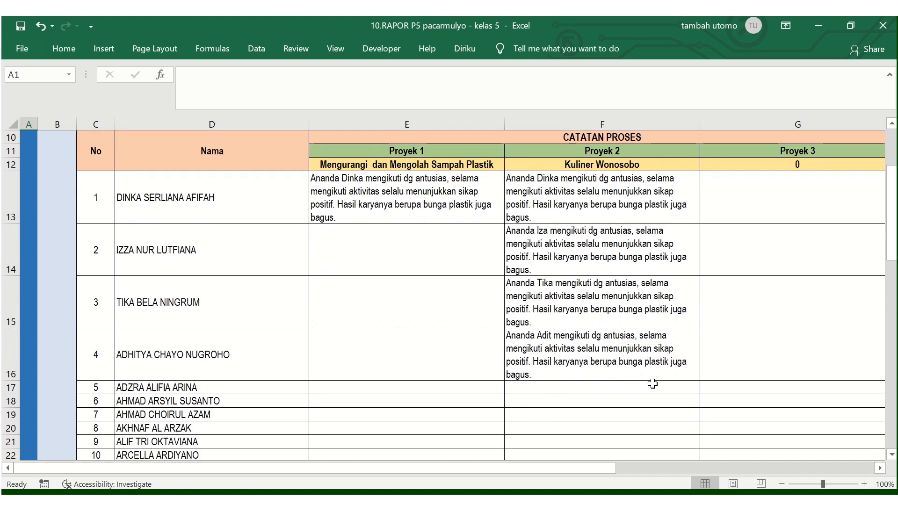
scroll(652, 383, up, 3)
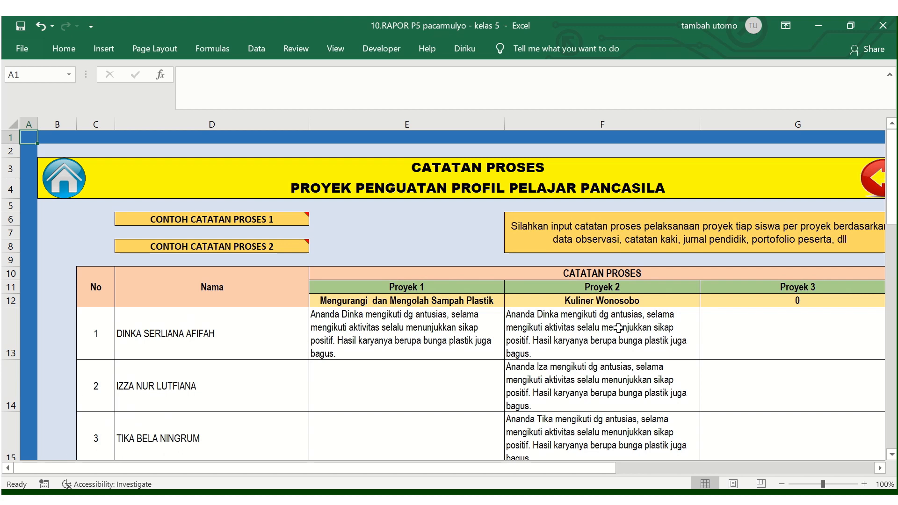
scroll(619, 327, down, 4)
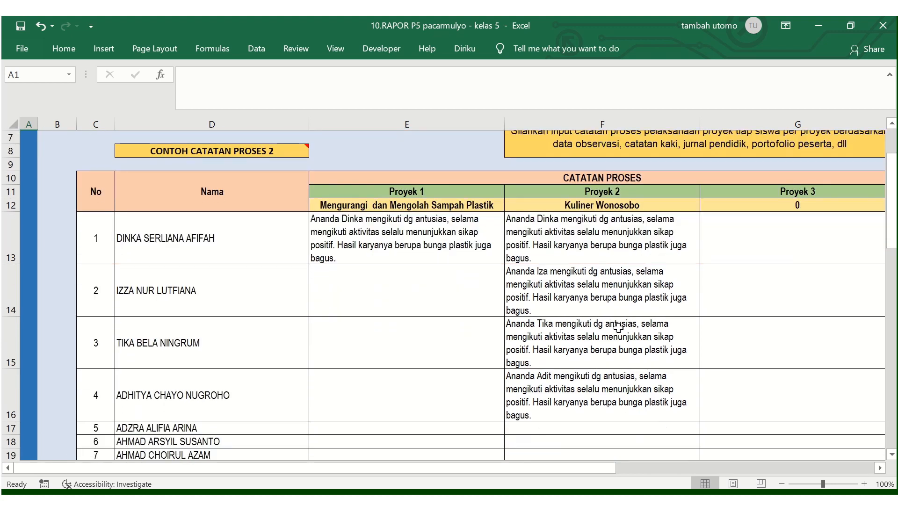
scroll(619, 328, down, 3)
scroll(619, 327, up, 1)
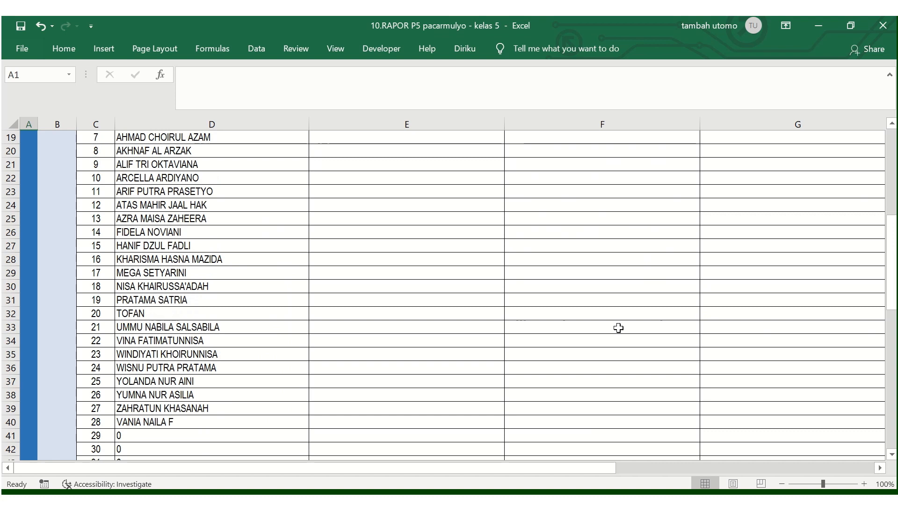
scroll(618, 327, up, 4)
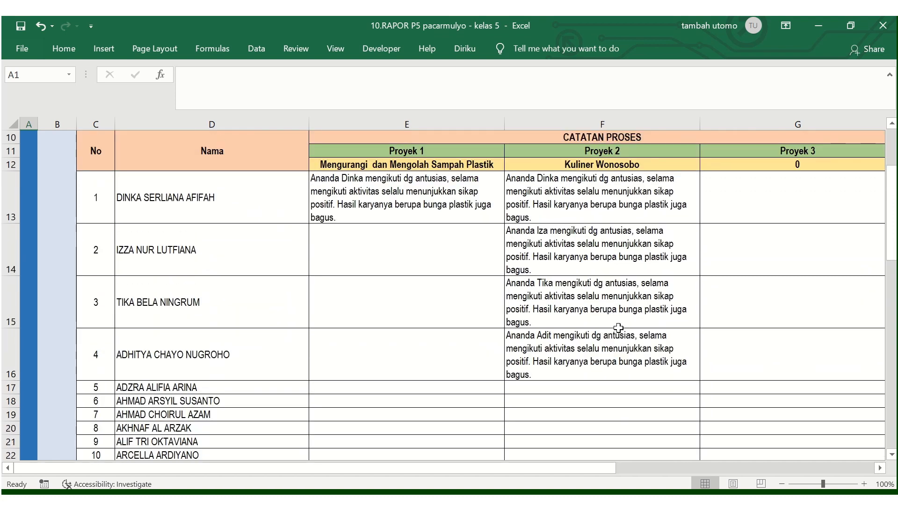
Leave the Catatan Proses sheet and open the Rapor Proyek sheet from the main menu.
scroll(619, 328, up, 1)
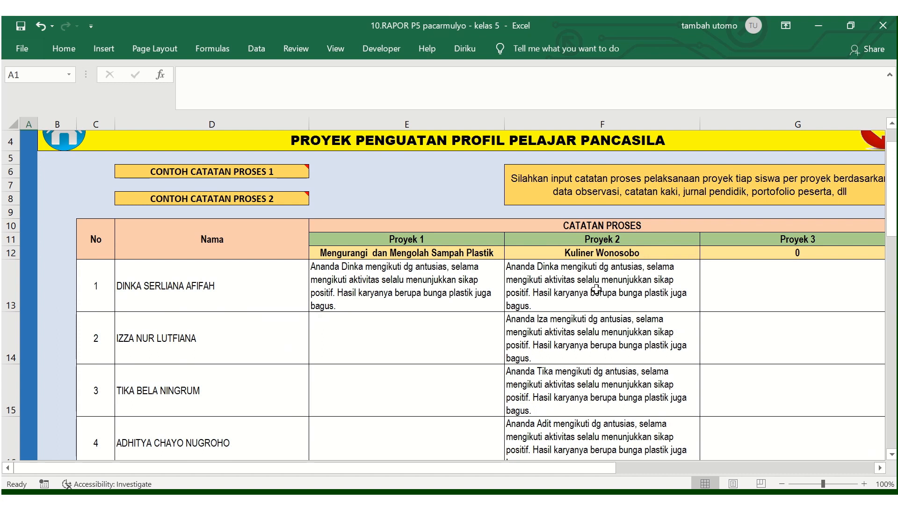
scroll(598, 293, up, 1)
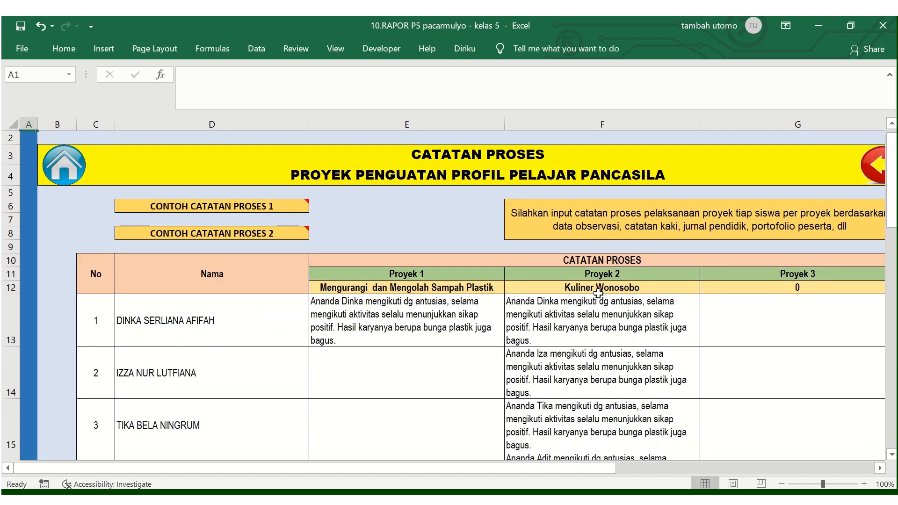
scroll(598, 293, down, 2)
scroll(598, 293, up, 2)
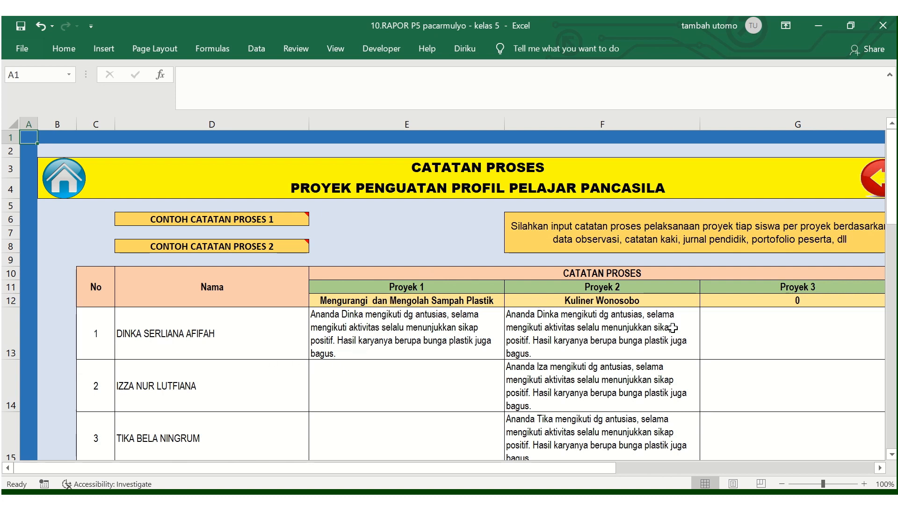
click(70, 187)
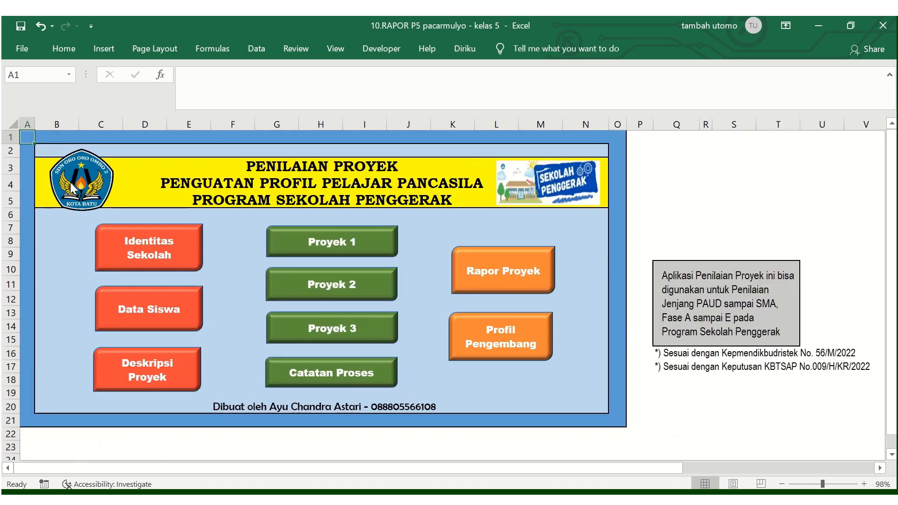
click(502, 278)
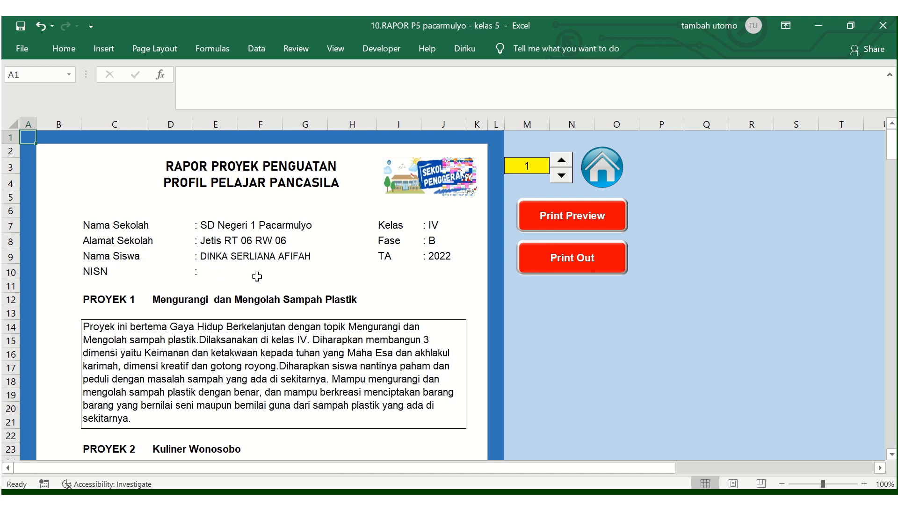
Read the student identity details and the Proyek 1 and Proyek 2 descriptions on the first student's report.
scroll(256, 276, down, 3)
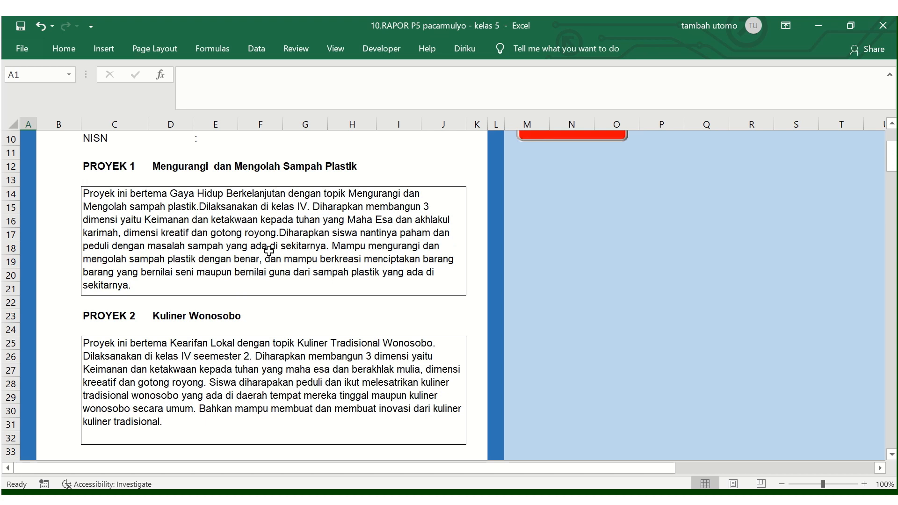
scroll(269, 252, down, 1)
scroll(259, 240, up, 1)
scroll(185, 270, up, 3)
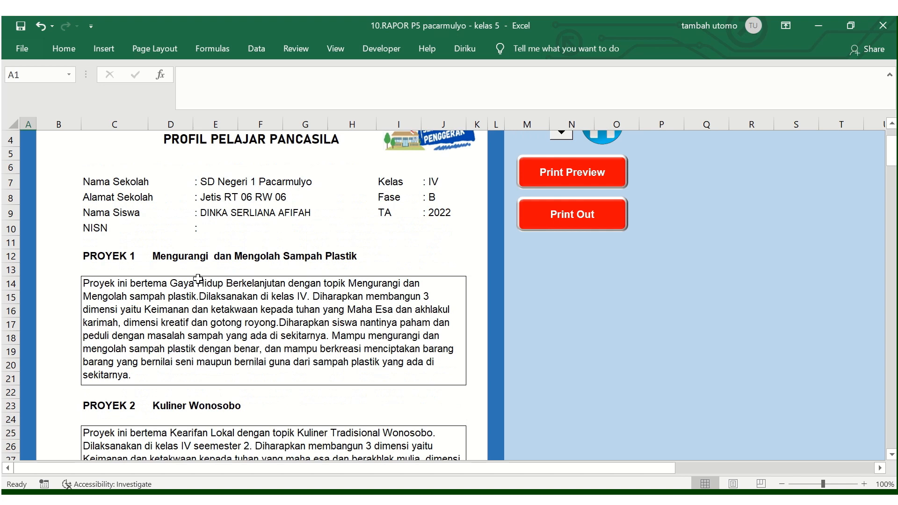
scroll(200, 285, down, 9)
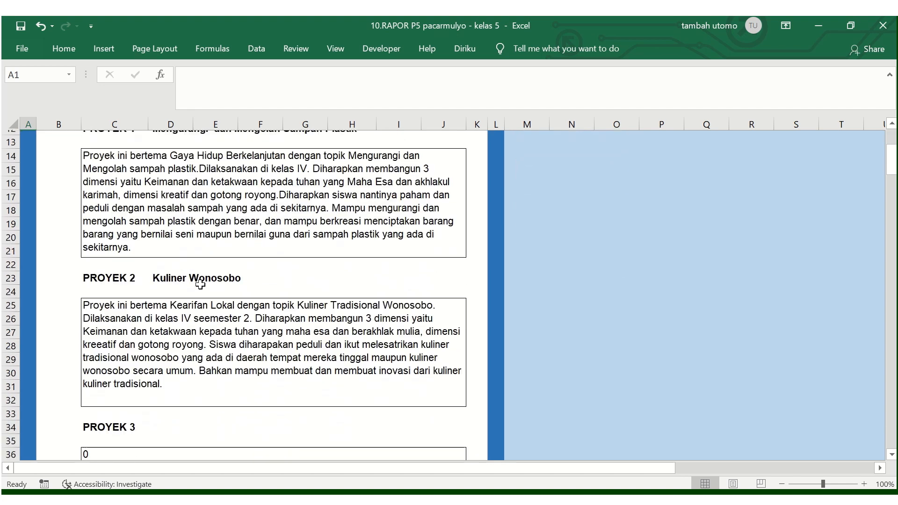
Examine the report's Mengurangi dan Mengolah Sampah Plastik ratings table and the Catatan Proses note below it.
scroll(201, 285, down, 7)
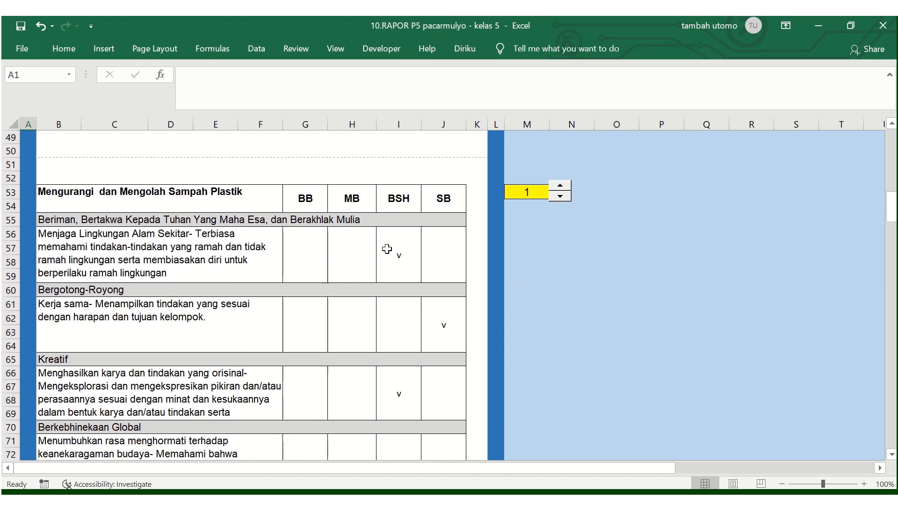
scroll(390, 261, down, 2)
scroll(391, 264, down, 1)
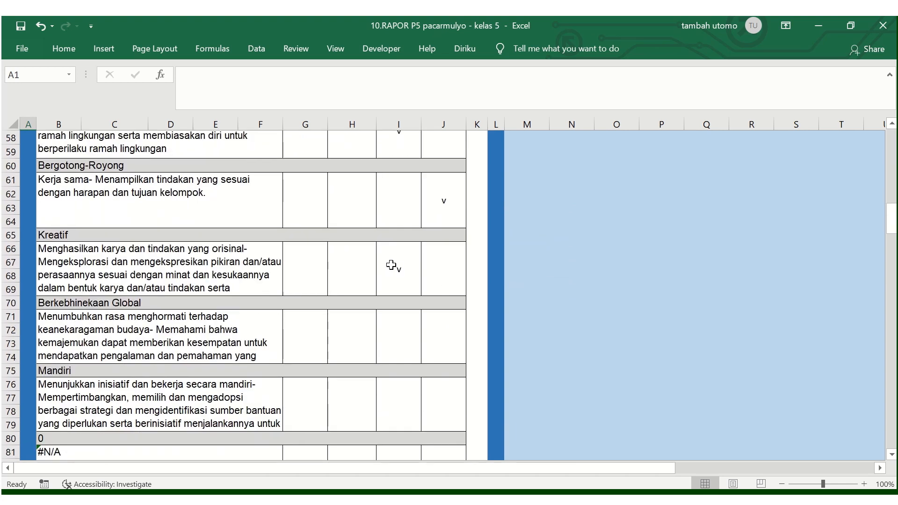
scroll(392, 269, down, 1)
scroll(392, 268, up, 4)
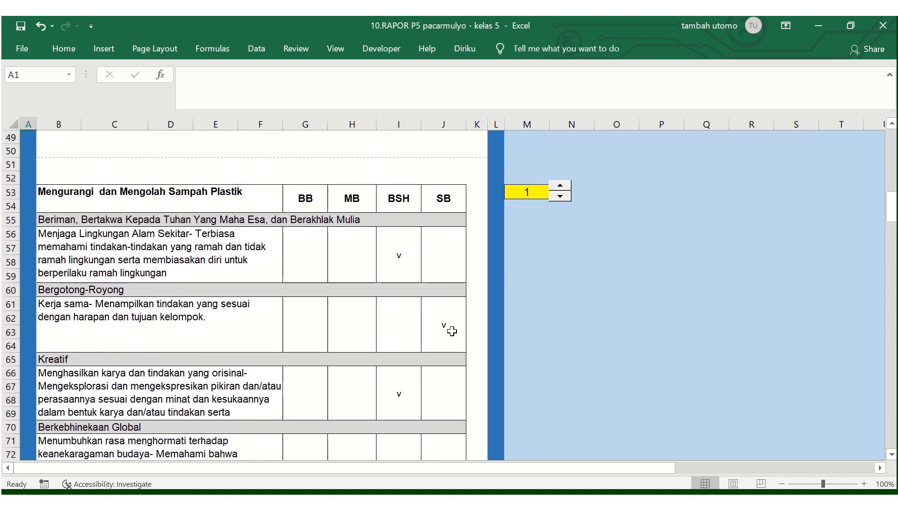
scroll(452, 331, up, 2)
scroll(452, 331, down, 3)
scroll(452, 331, down, 4)
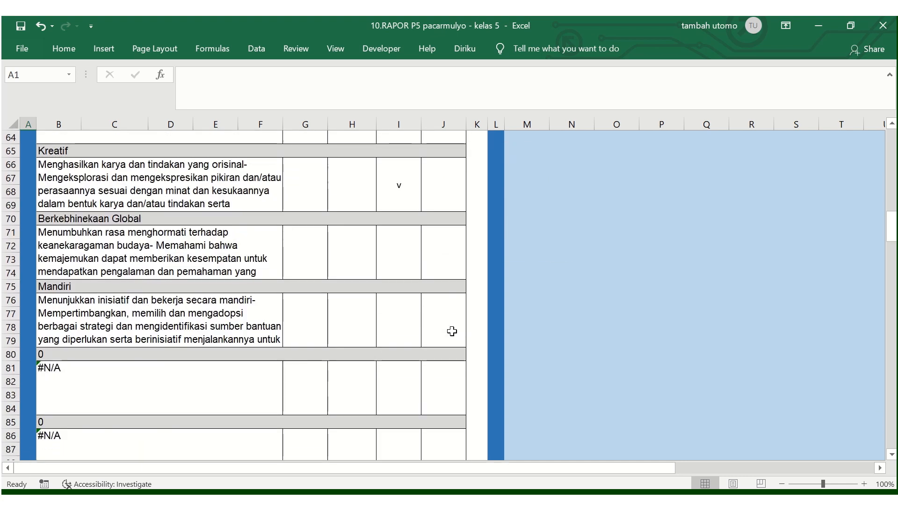
scroll(451, 331, down, 2)
scroll(452, 331, up, 1)
scroll(452, 331, down, 3)
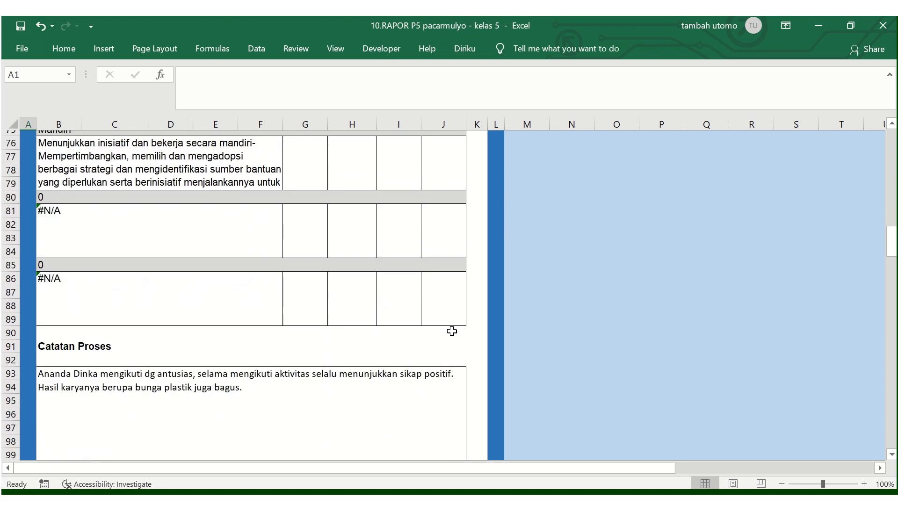
scroll(452, 331, down, 2)
scroll(452, 331, down, 1)
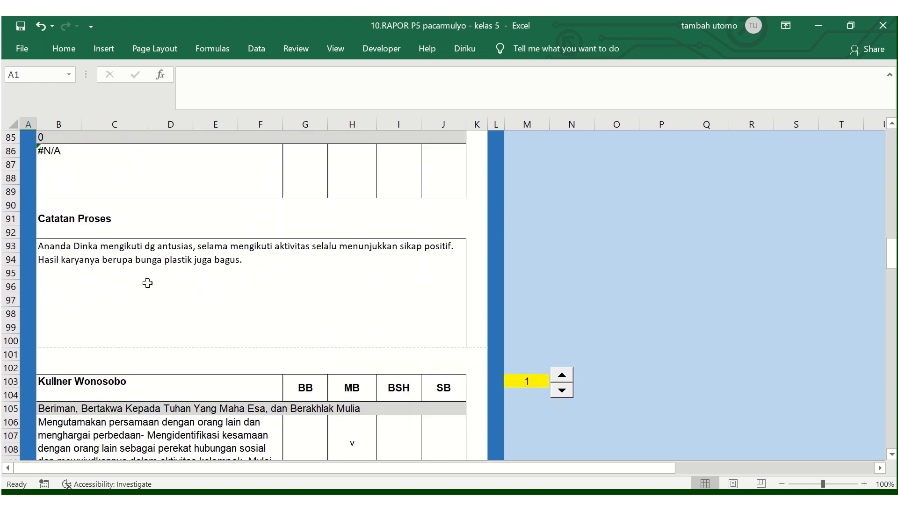
Examine the report's Kuliner Wonosobo ratings for the Beriman, Mandiri and Bergotong-Royong dimensions.
scroll(370, 307, down, 1)
scroll(370, 306, down, 3)
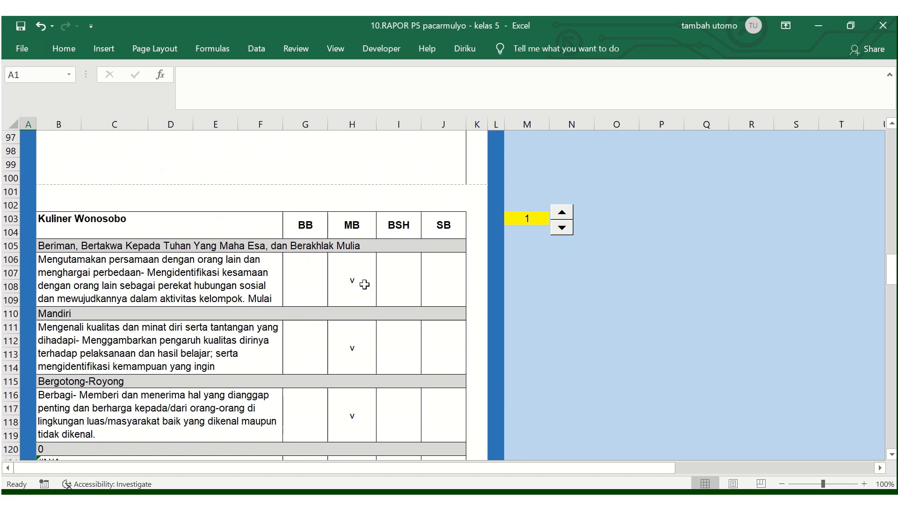
scroll(357, 277, down, 4)
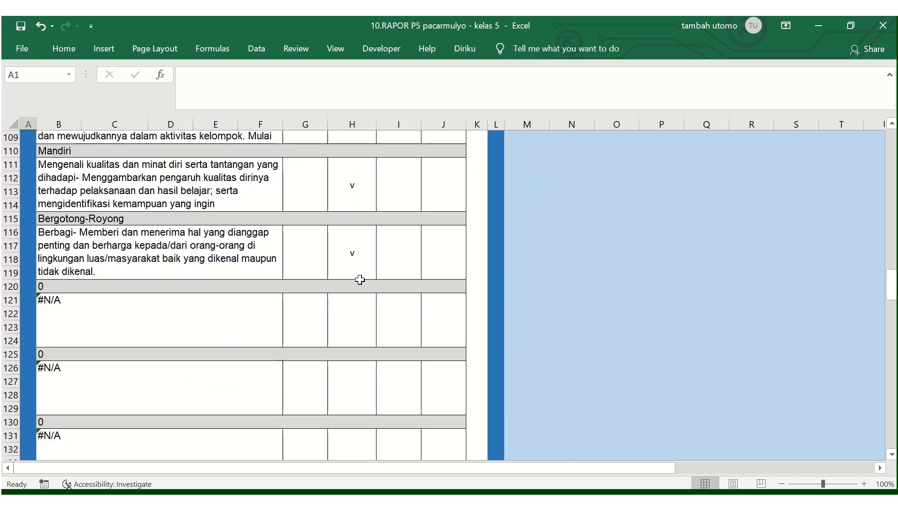
scroll(359, 279, up, 3)
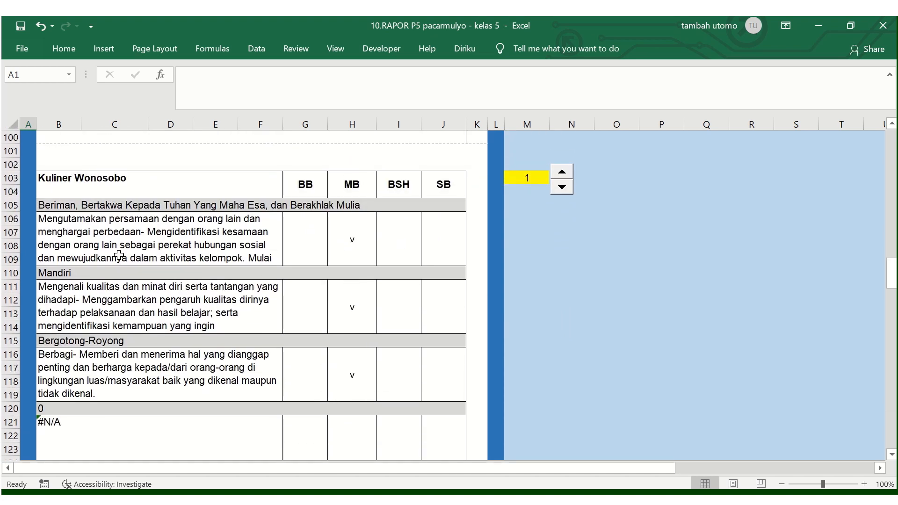
scroll(164, 269, up, 2)
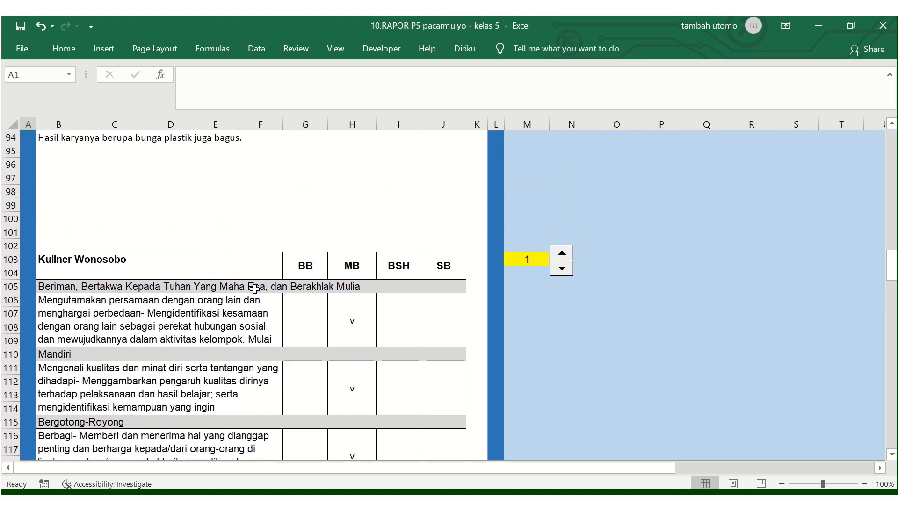
scroll(257, 288, up, 1)
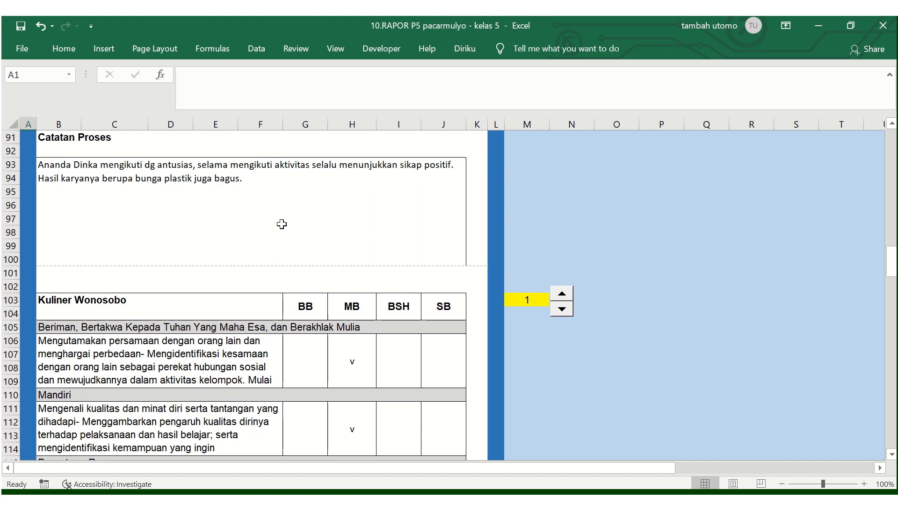
scroll(281, 224, down, 1)
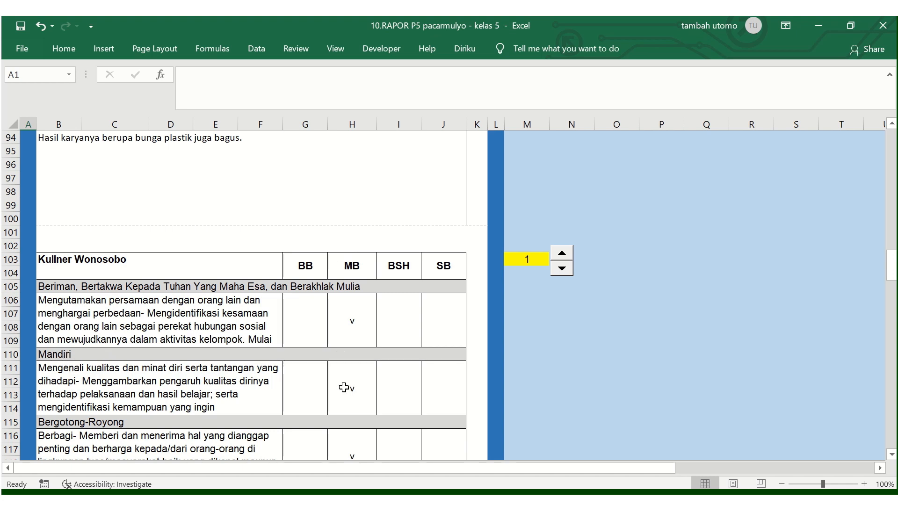
scroll(211, 308, down, 1)
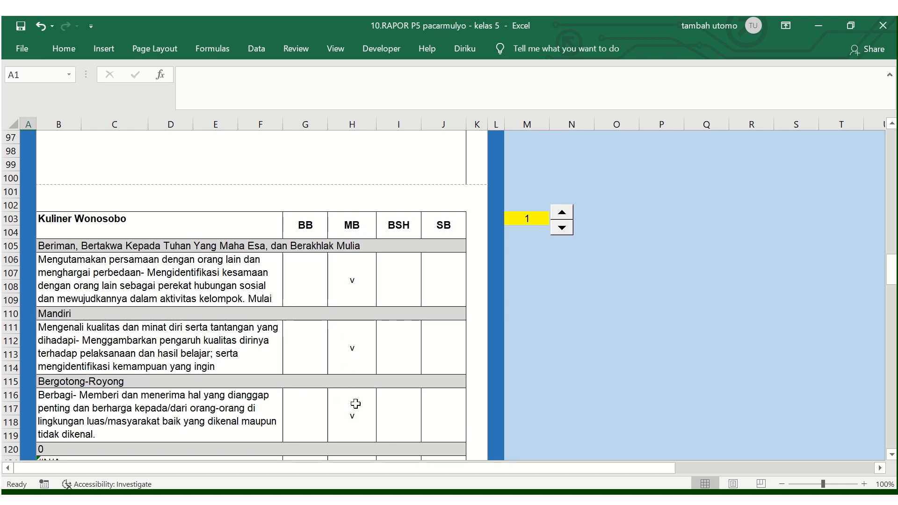
scroll(352, 421, down, 2)
scroll(354, 403, up, 1)
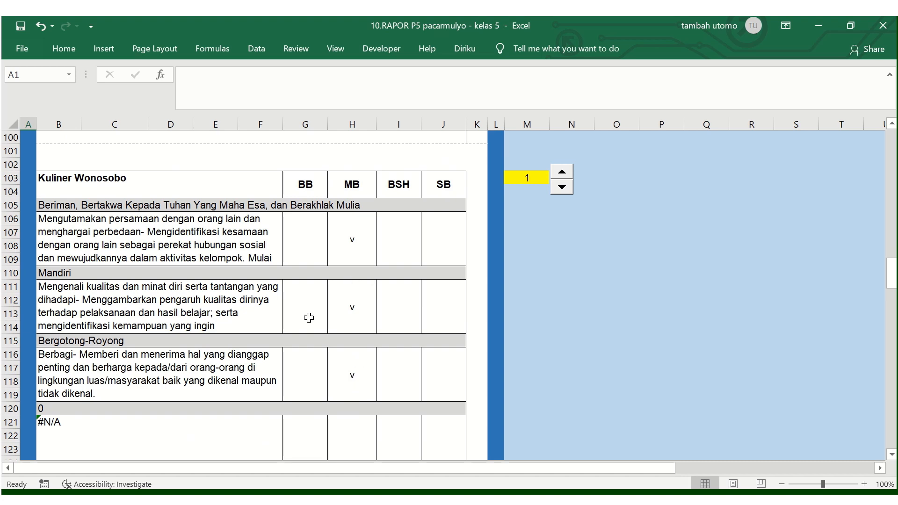
Leave the project report and open Proyek 2's assessment sheet from the main menu, at the students' marks.
scroll(340, 371, up, 20)
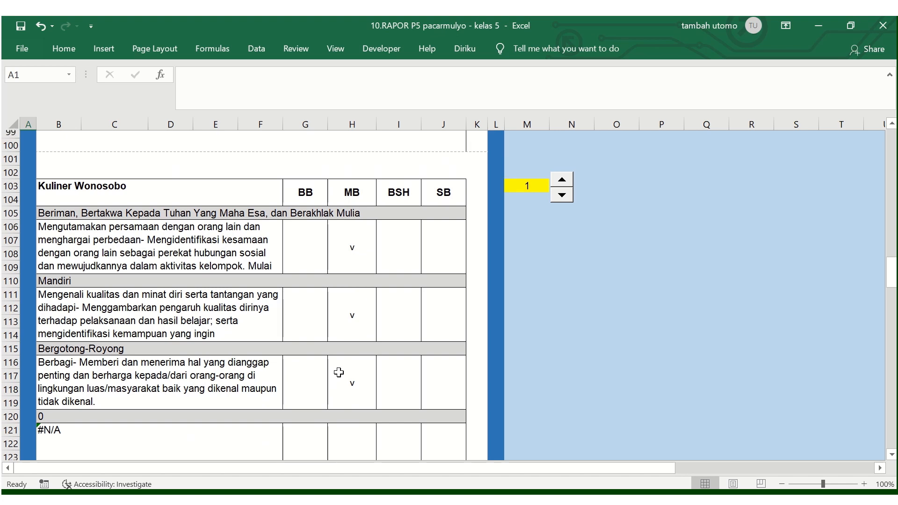
scroll(344, 362, up, 12)
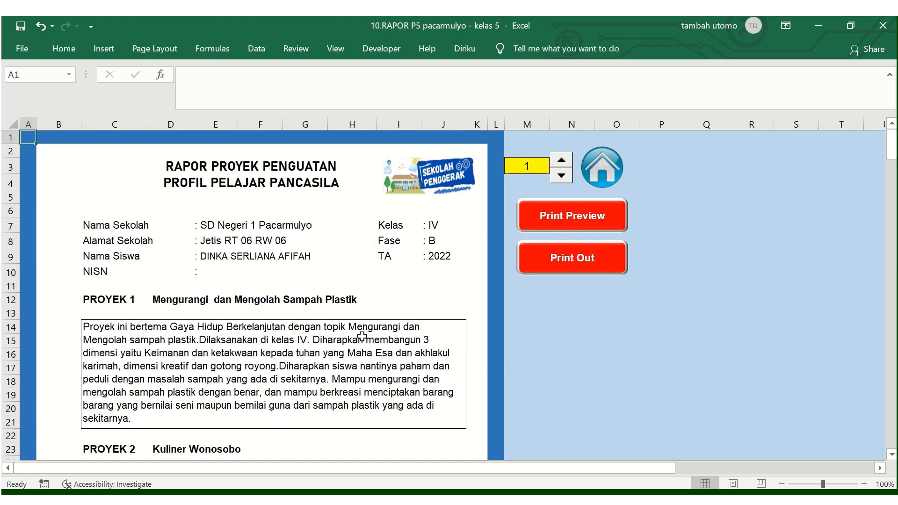
click(600, 171)
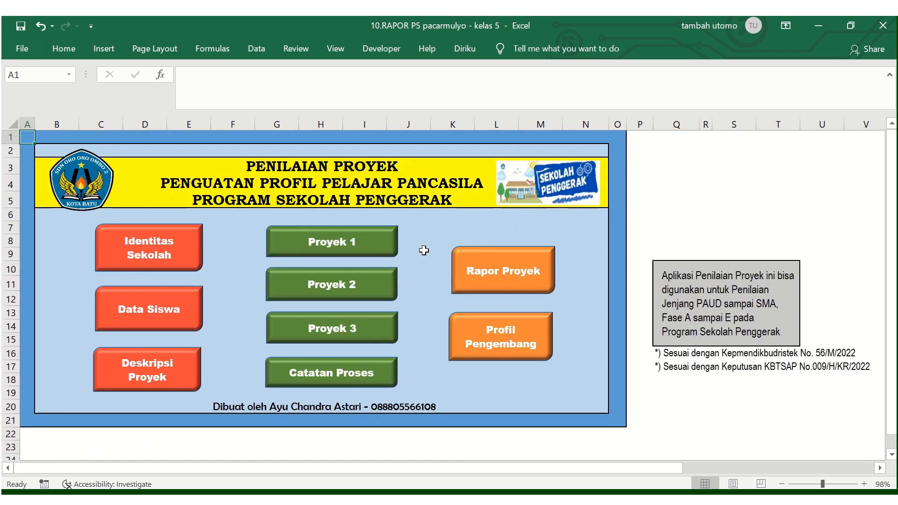
click(333, 294)
click(428, 302)
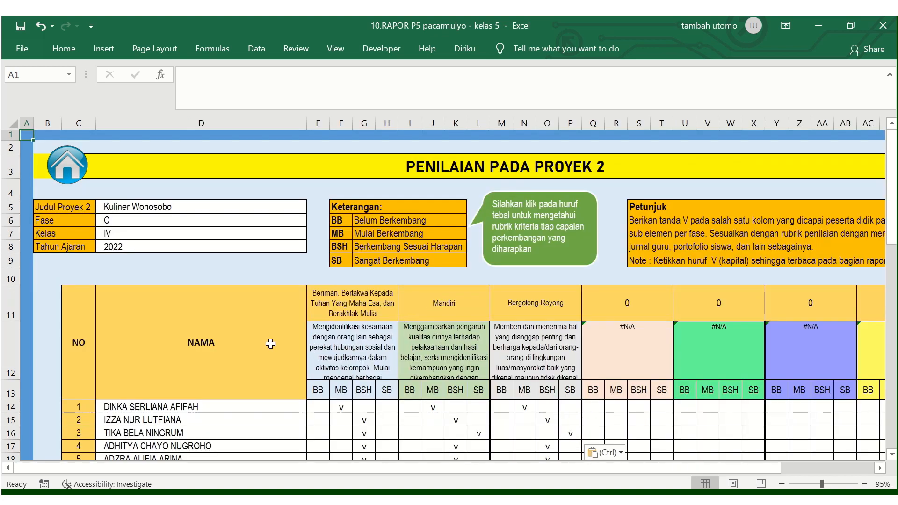
scroll(270, 343, down, 2)
scroll(270, 344, down, 2)
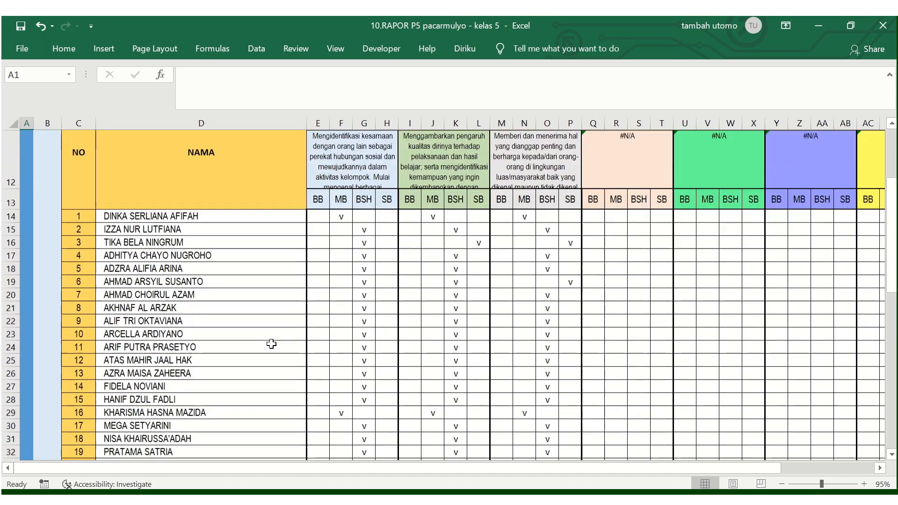
scroll(271, 343, up, 1)
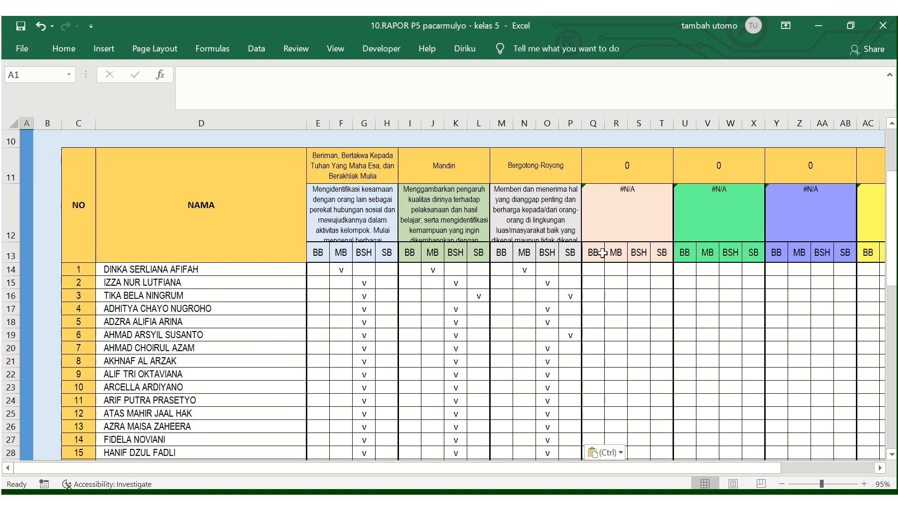
Change the first student's Bergotong-Royong rating to SB by entering v in P14 and clearing the MB mark in N14.
click(573, 271)
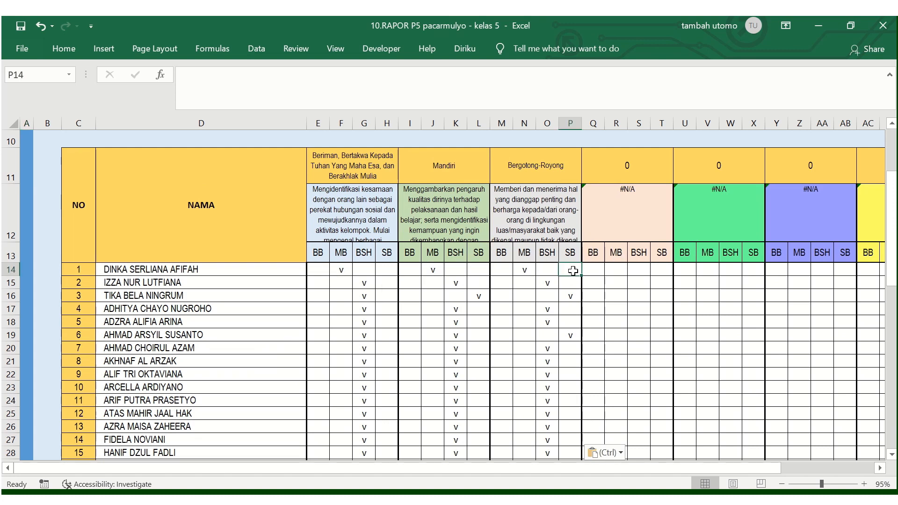
text(v)
key(Tab)
key(Tab)
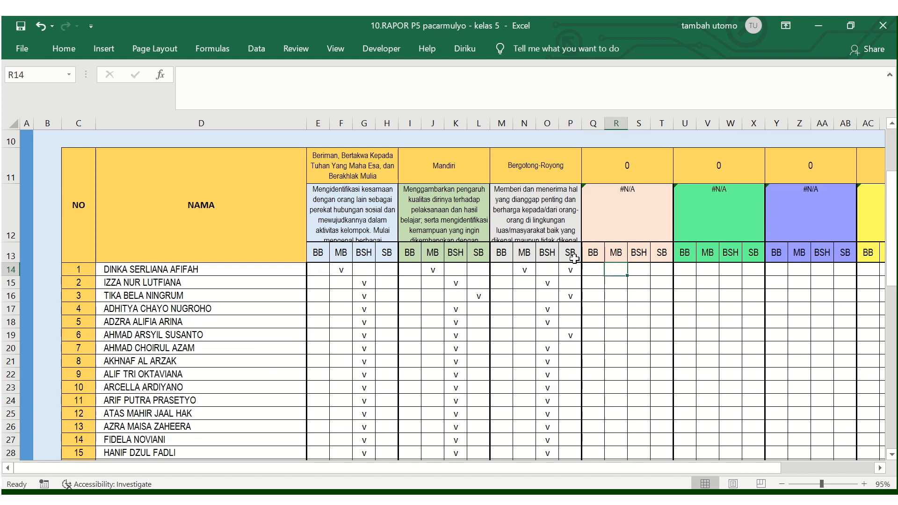
click(531, 270)
key(Delete)
scroll(531, 297, up, 3)
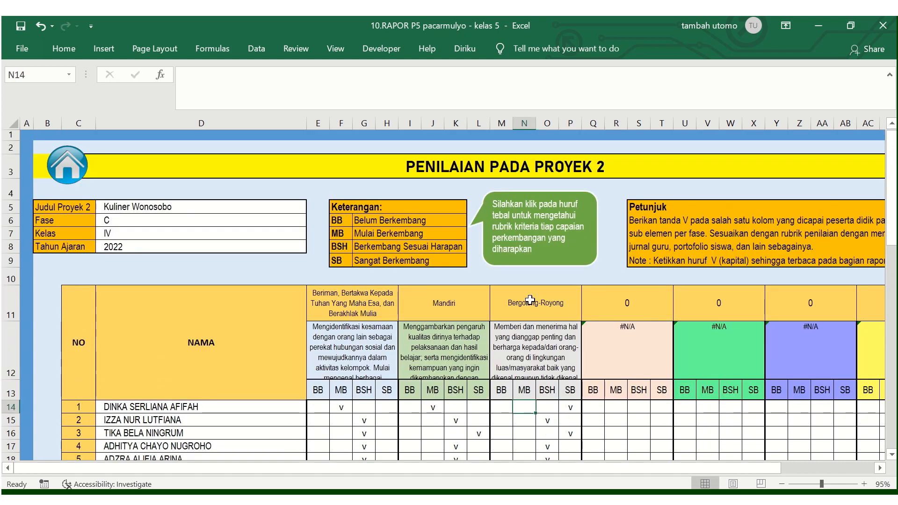
Go back to the main menu, open the project report and check the first student's Kuliner Wonosobo ratings, including Bergotong-Royong.
click(72, 171)
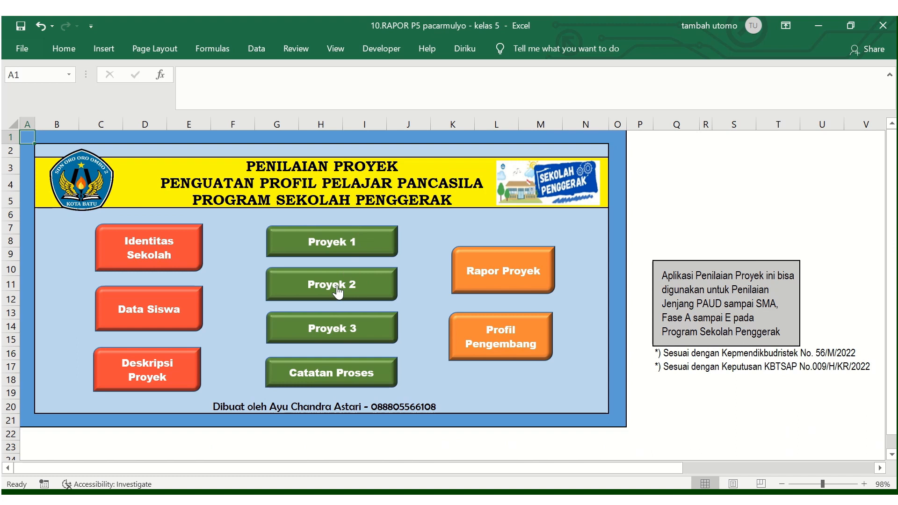
click(509, 268)
scroll(333, 295, down, 15)
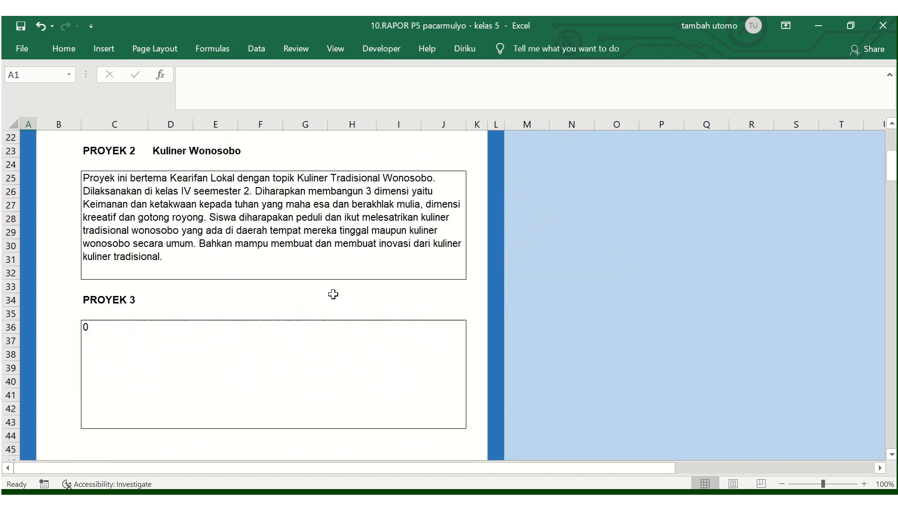
scroll(334, 295, down, 5)
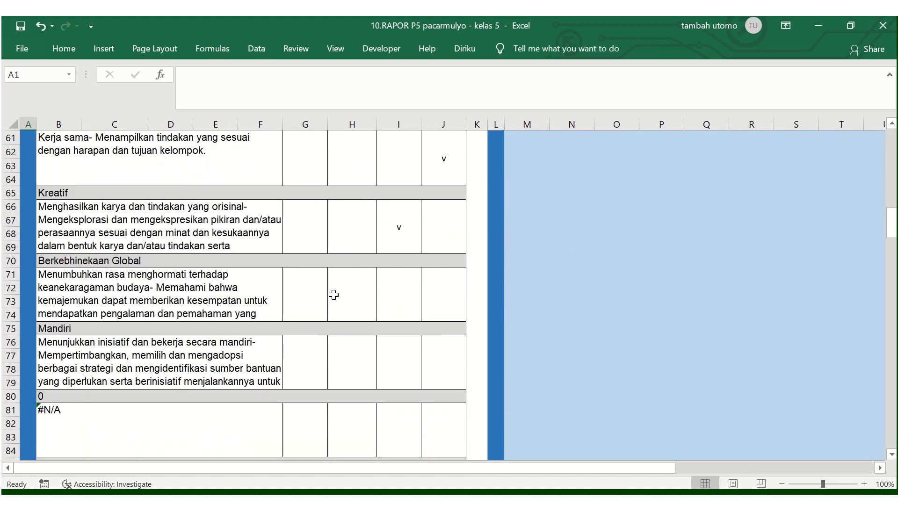
scroll(333, 294, down, 10)
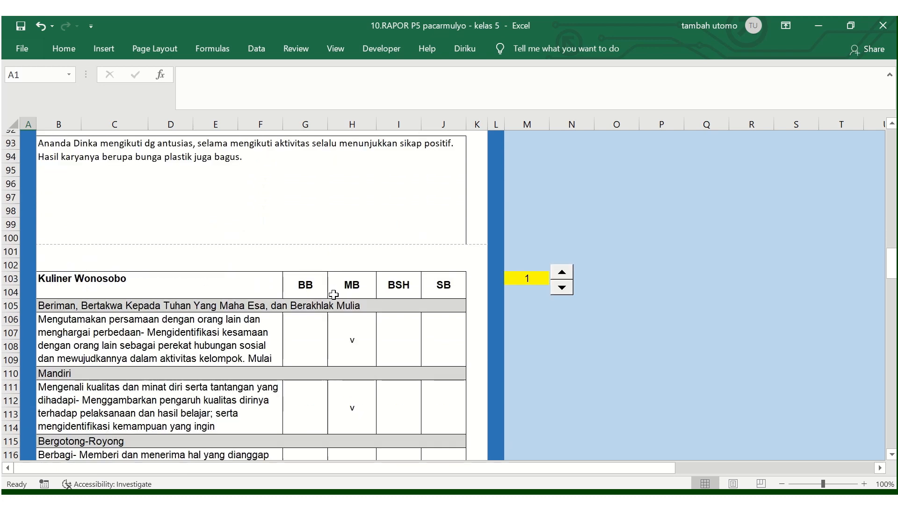
scroll(334, 295, down, 4)
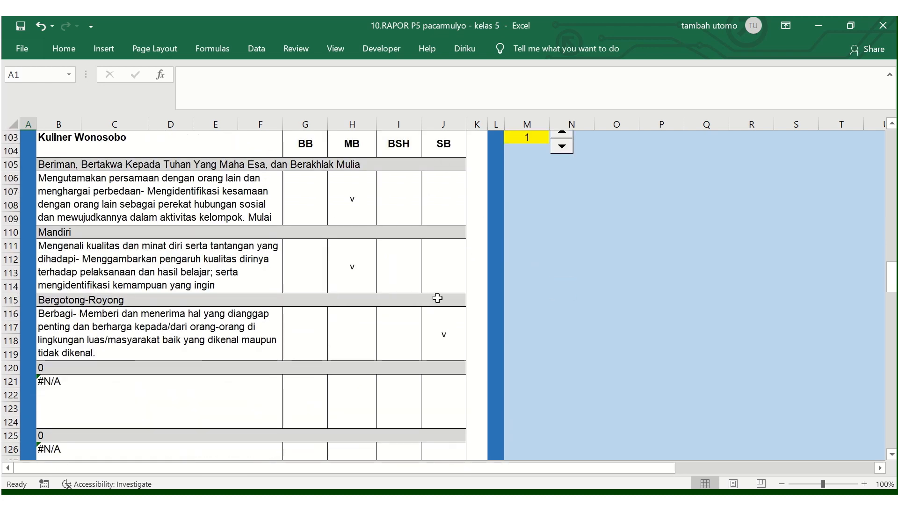
Examine the Catatan Proses note below the Kuliner Wonosobo ratings and the third project's ratings and process note.
scroll(427, 325, down, 4)
scroll(427, 327, down, 6)
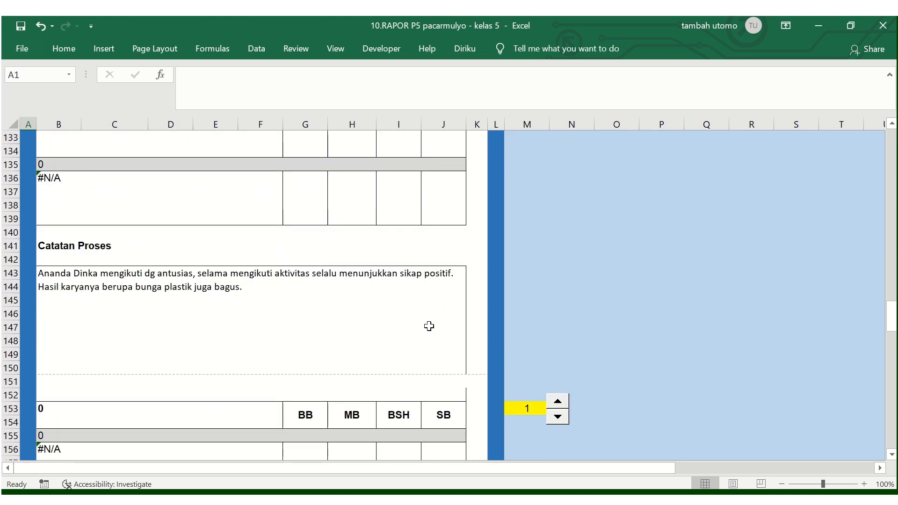
scroll(393, 298, down, 4)
scroll(393, 298, up, 1)
scroll(393, 297, down, 6)
scroll(392, 298, down, 10)
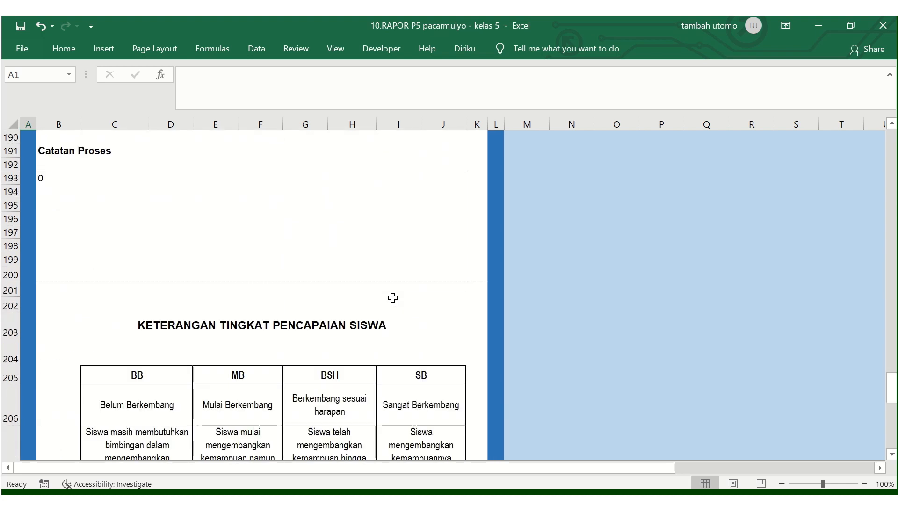
Examine the Keterangan Tingkat Pencapaian Siswa table and the parent, class teacher and principal signature block at the report's end.
scroll(393, 298, down, 4)
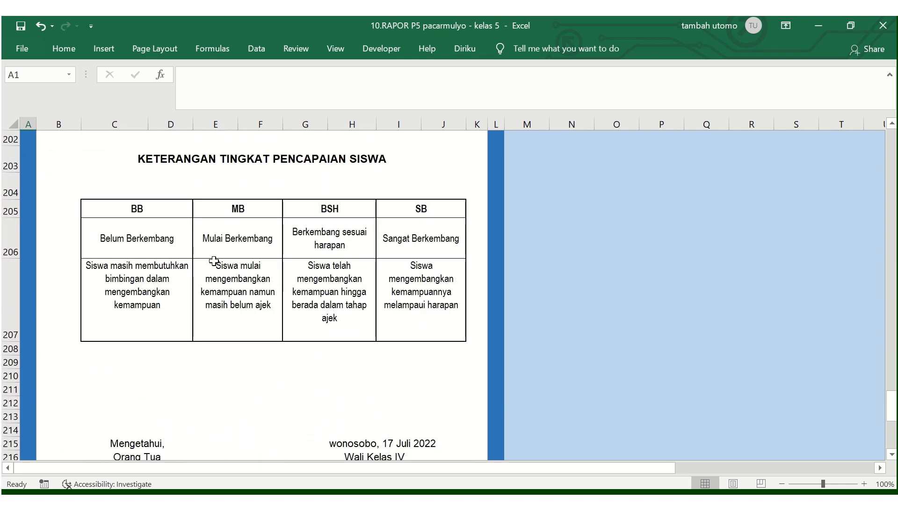
scroll(395, 300, down, 5)
scroll(394, 301, up, 2)
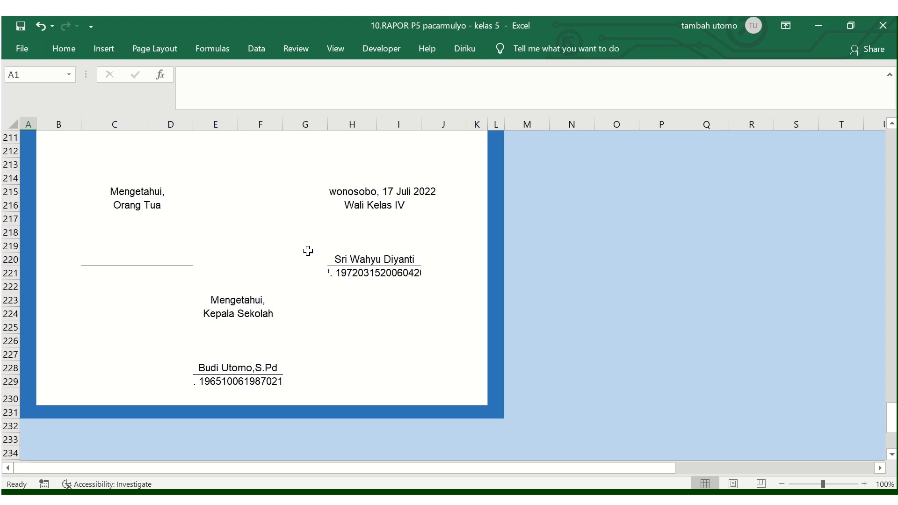
click(357, 274)
click(351, 319)
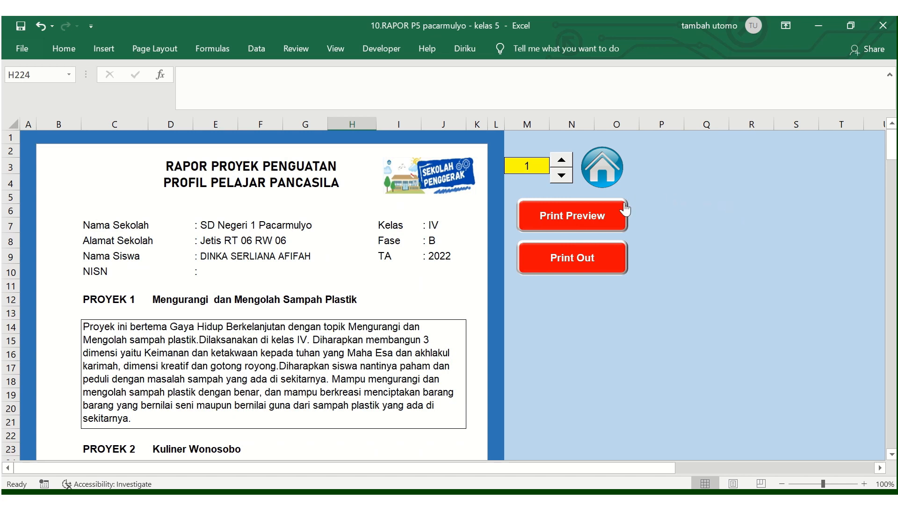
Open the print preview of the first student's project report, look over its first page and close the preview.
click(561, 218)
scroll(439, 241, down, 4)
scroll(439, 241, up, 4)
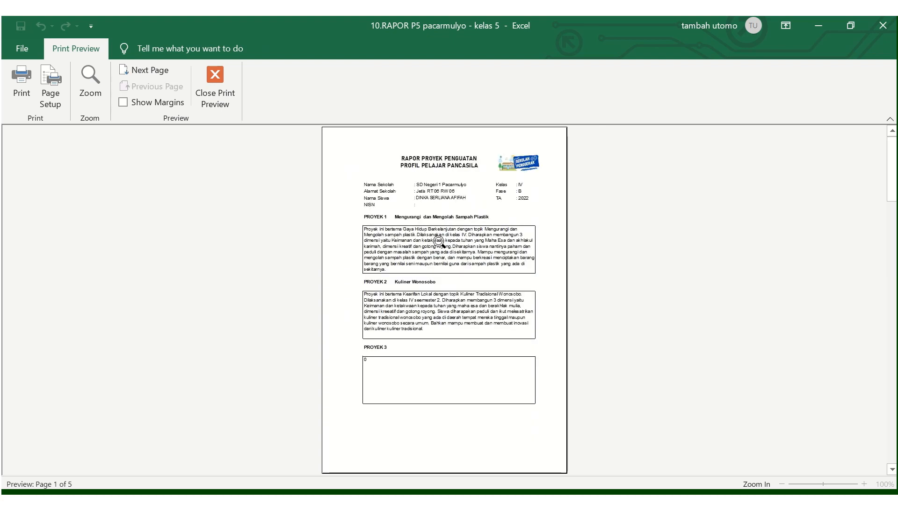
key(Escape)
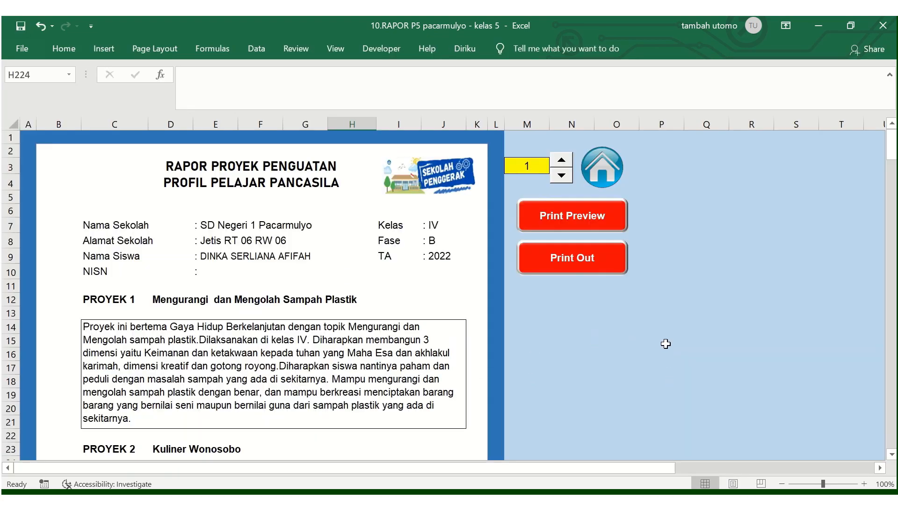